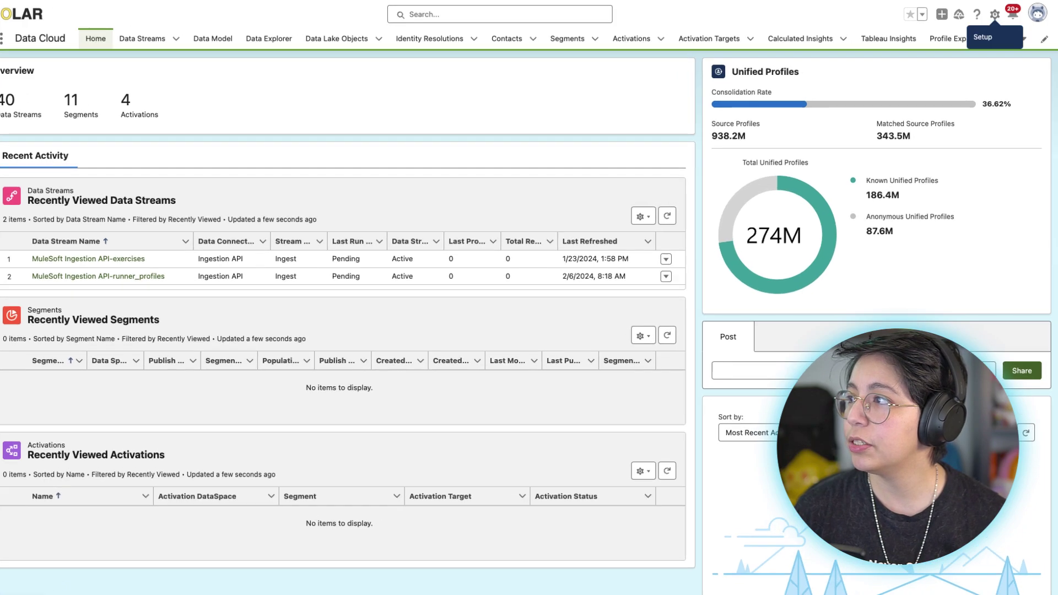
Step: Go to Setup, search Quick Find for 'app manager', and open App Manager
left_click(995, 14)
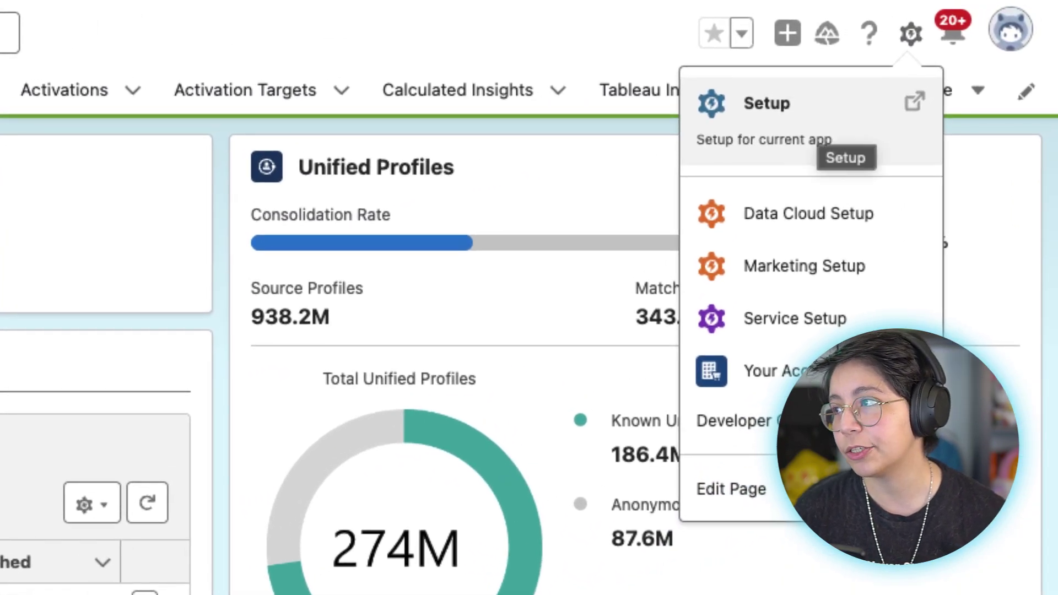
left_click(771, 110)
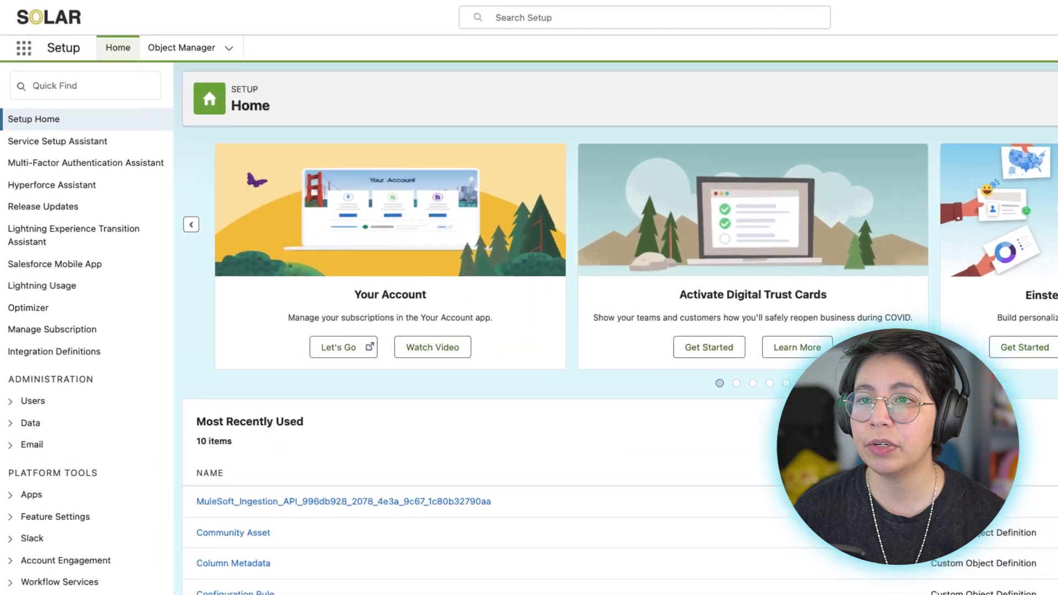
left_click(55, 67)
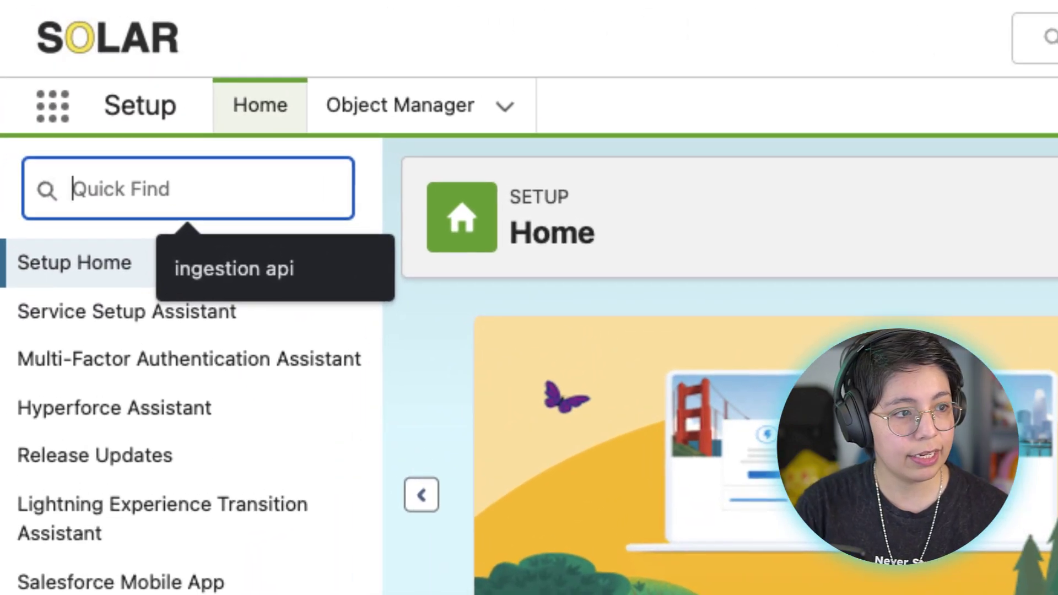
type("app ")
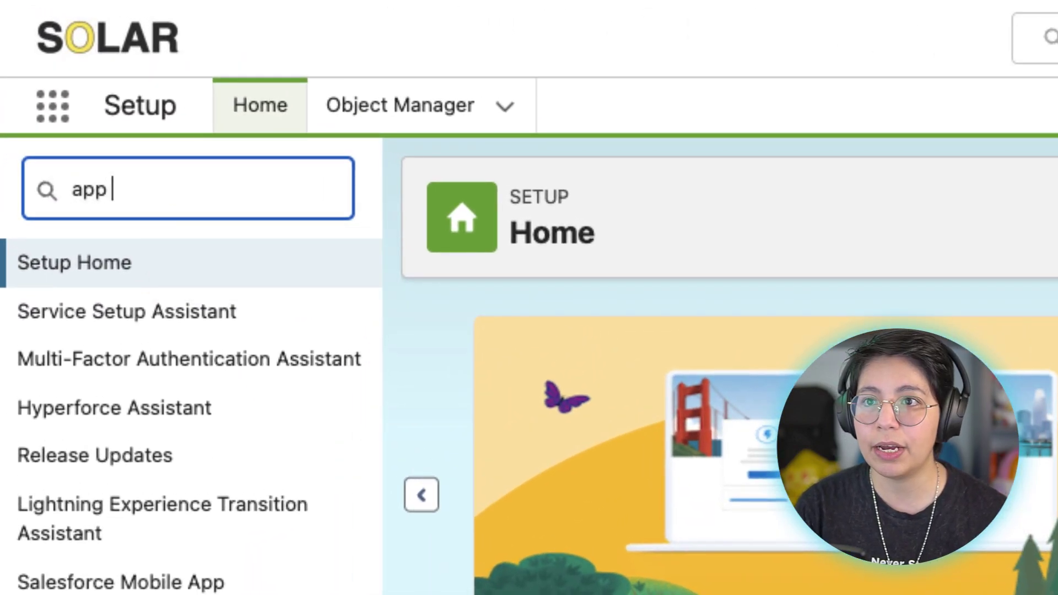
type("manager")
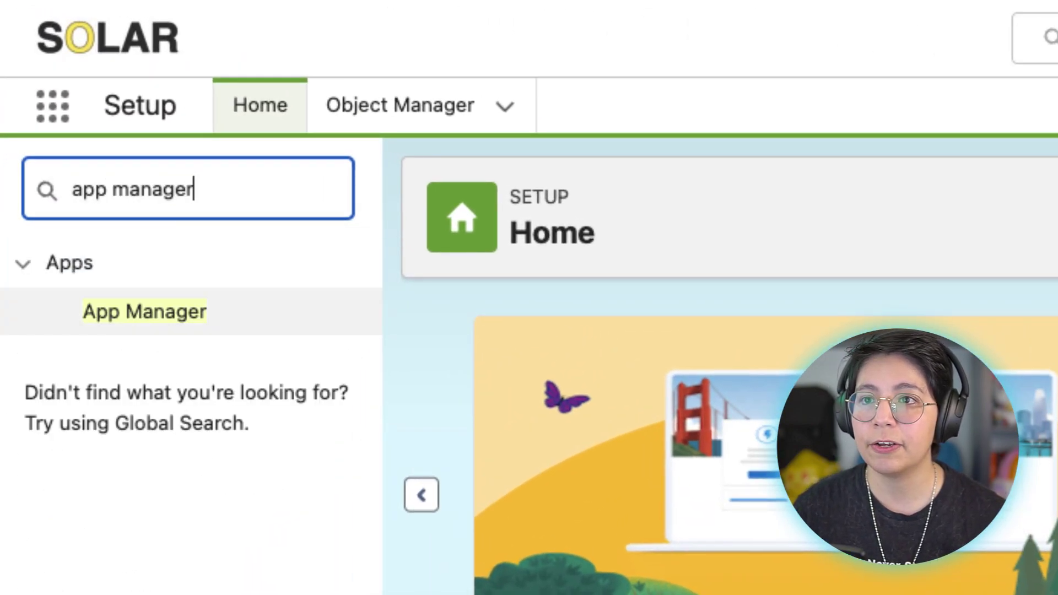
left_click(144, 311)
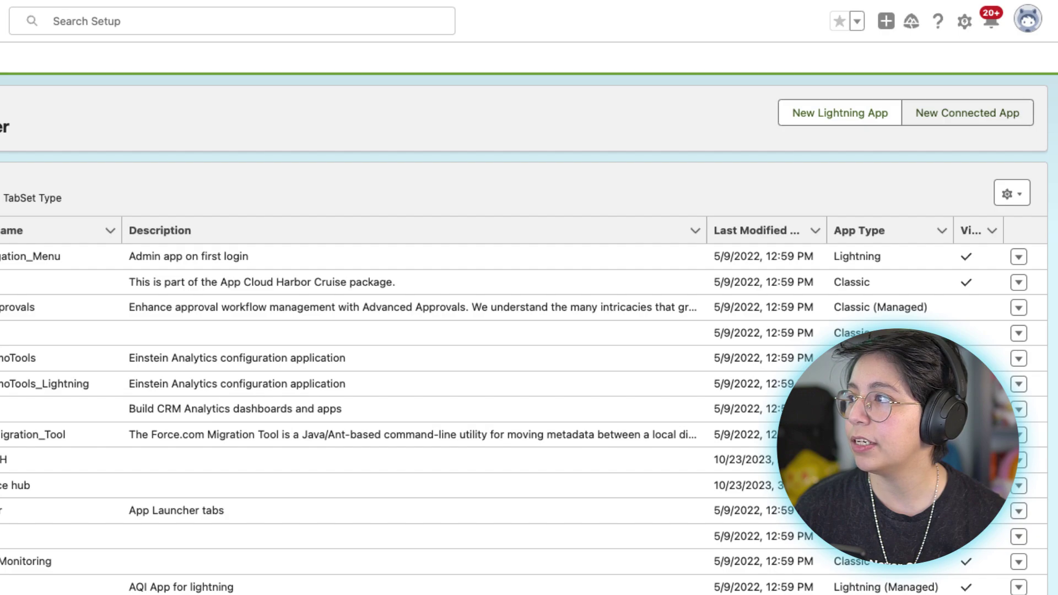
Step: Create a connected app named 'MuleSoft Integration Connected App' with API name MuleSoft_Integration_Connected_App
left_click(967, 113)
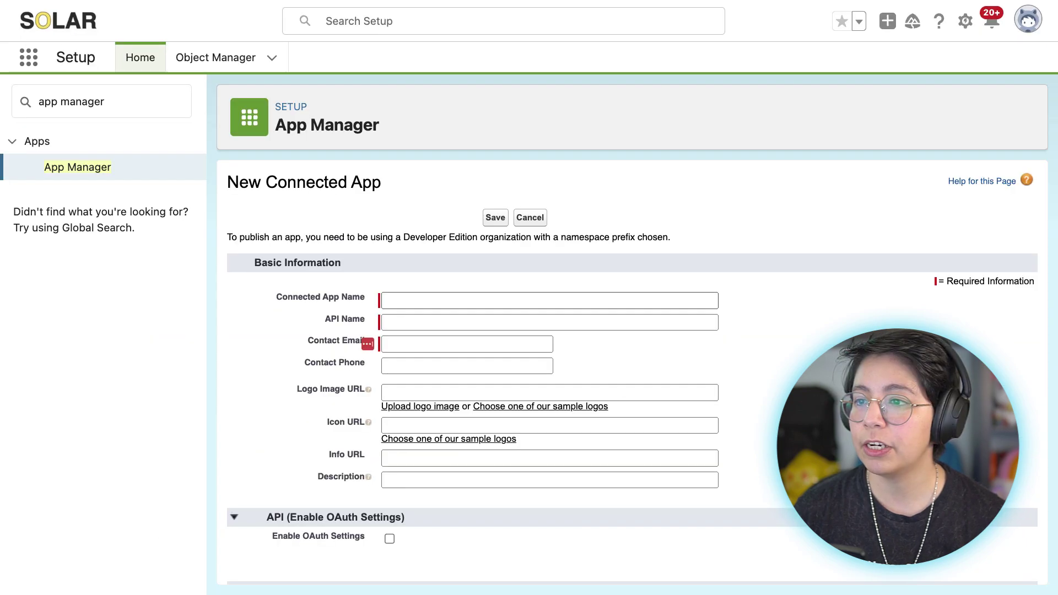
left_click(549, 301)
left_click(495, 322)
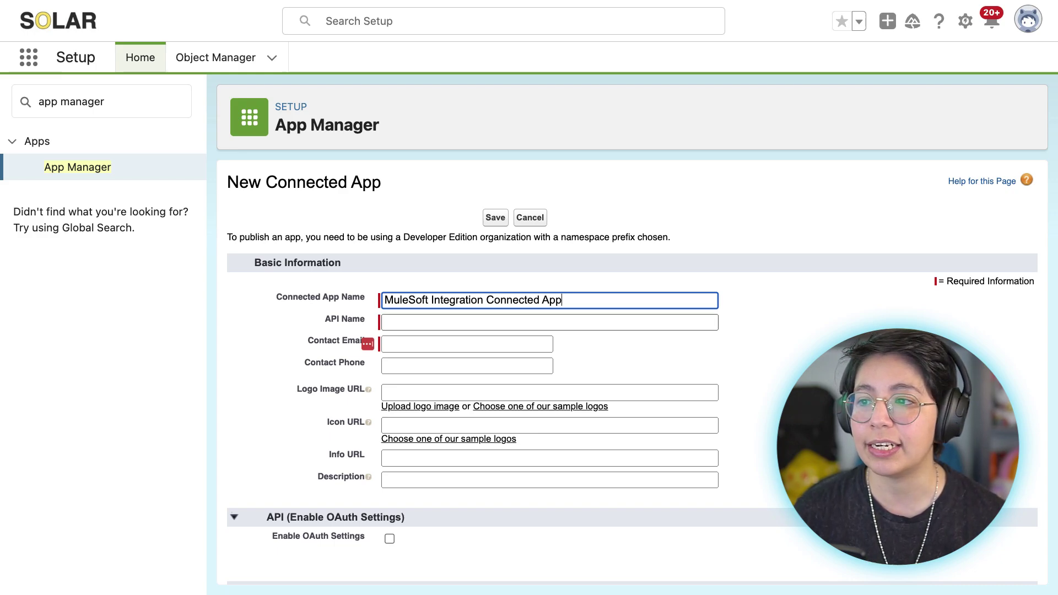
left_click(571, 322)
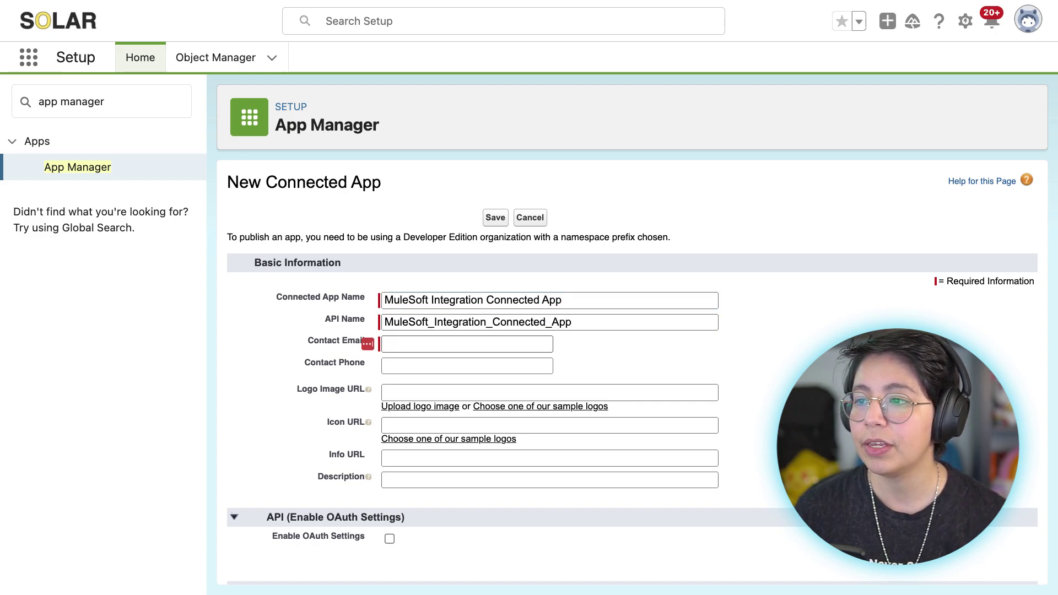
left_click(467, 343)
scroll(632, 374, "down", 5)
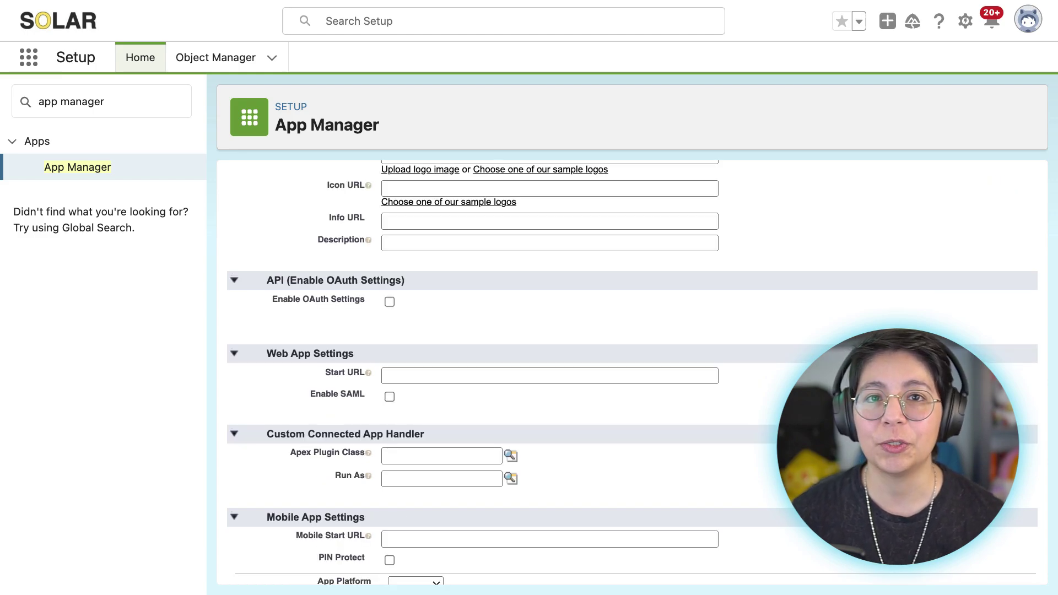
scroll(632, 375, "up", 1)
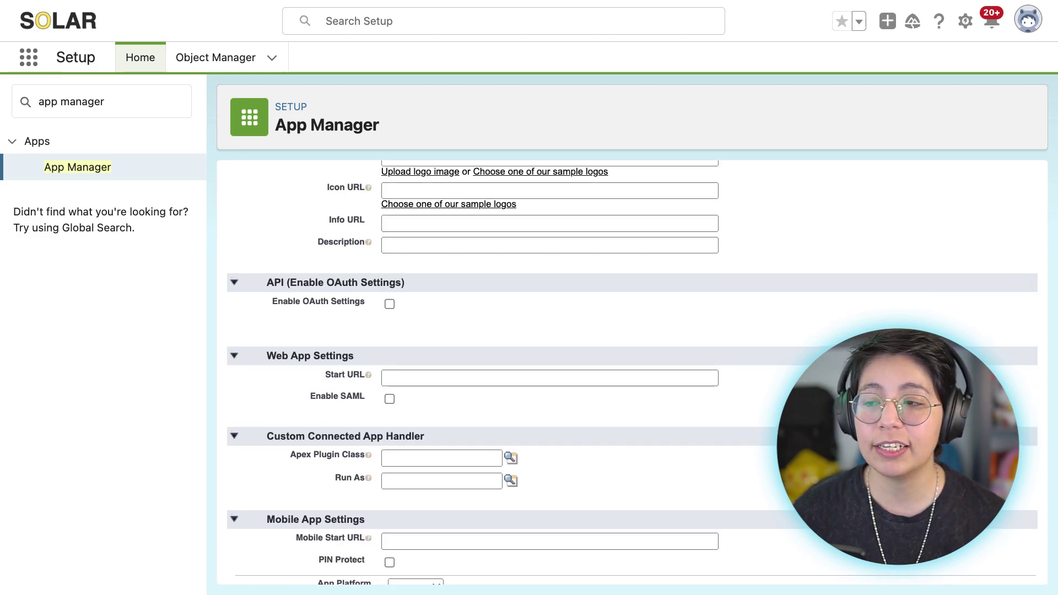
scroll(631, 372, "down", 1)
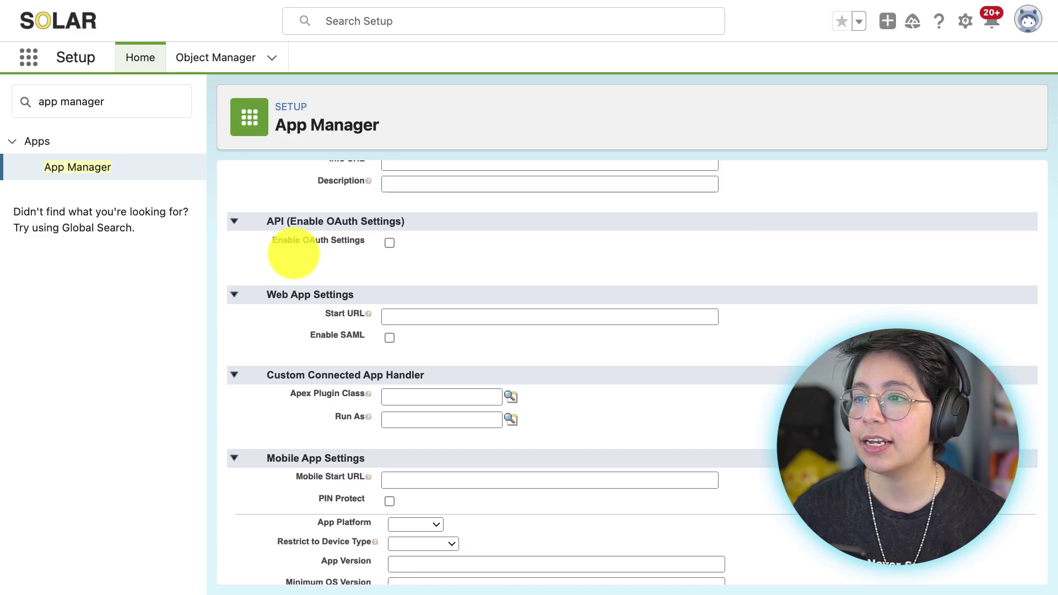
left_click(389, 243)
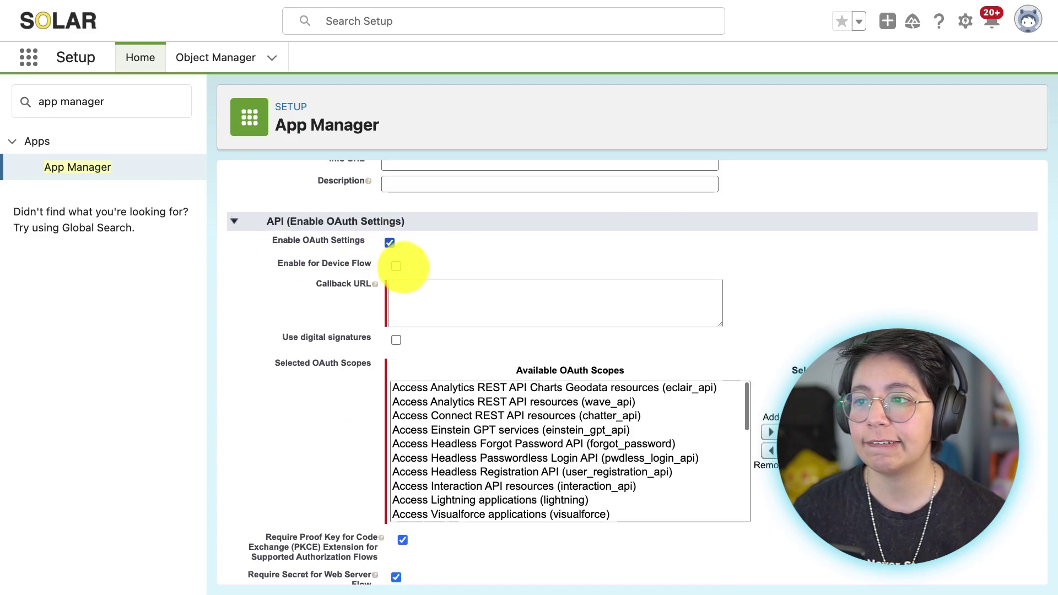
left_click(705, 311)
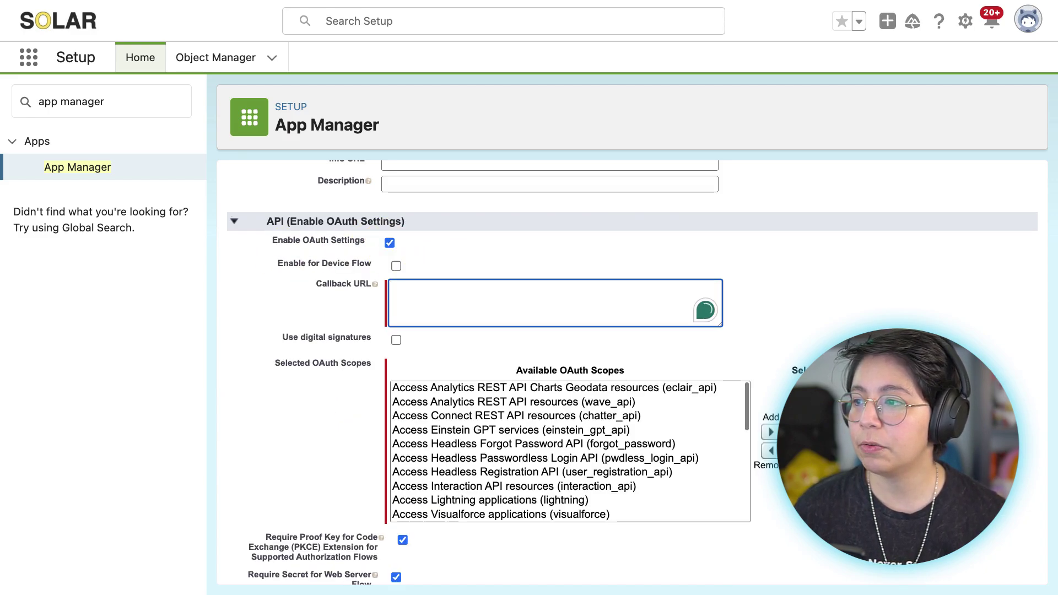
type("https://login.salesforce.com/services/oauth2/callback")
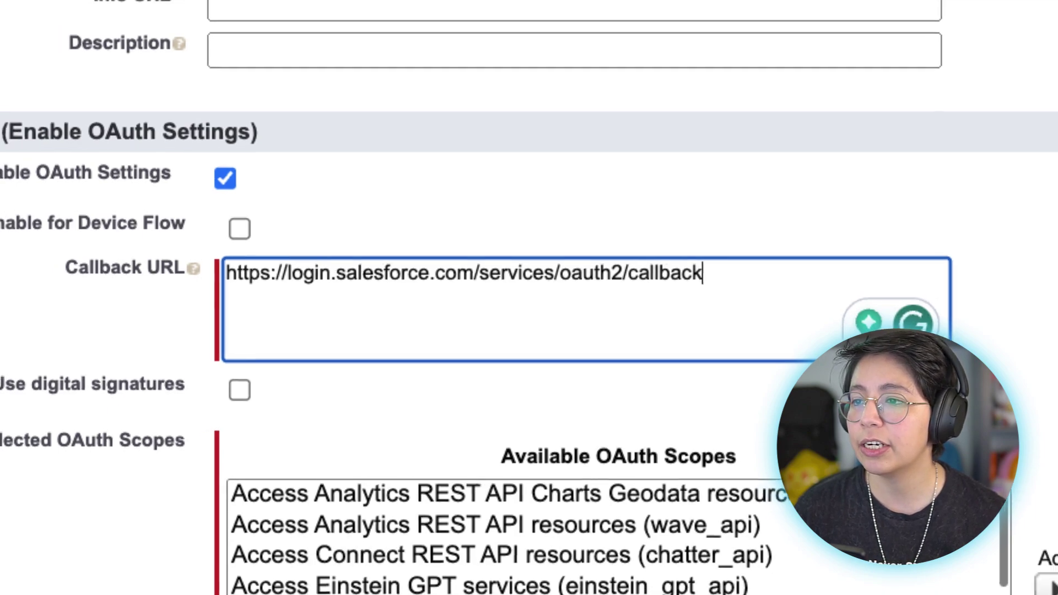
mouse_move(185, 267)
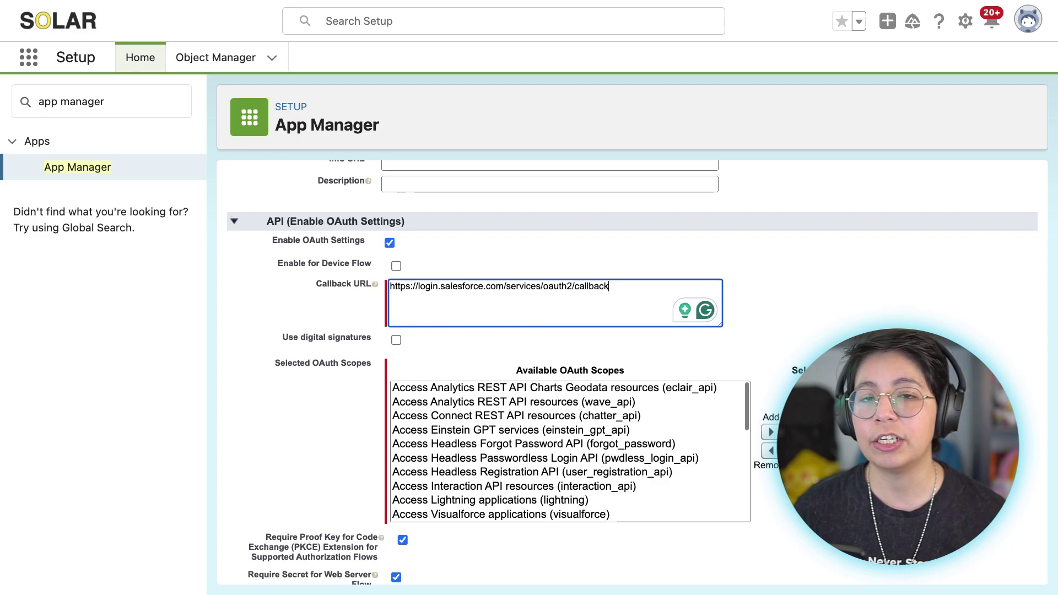
scroll(631, 373, "down", 2)
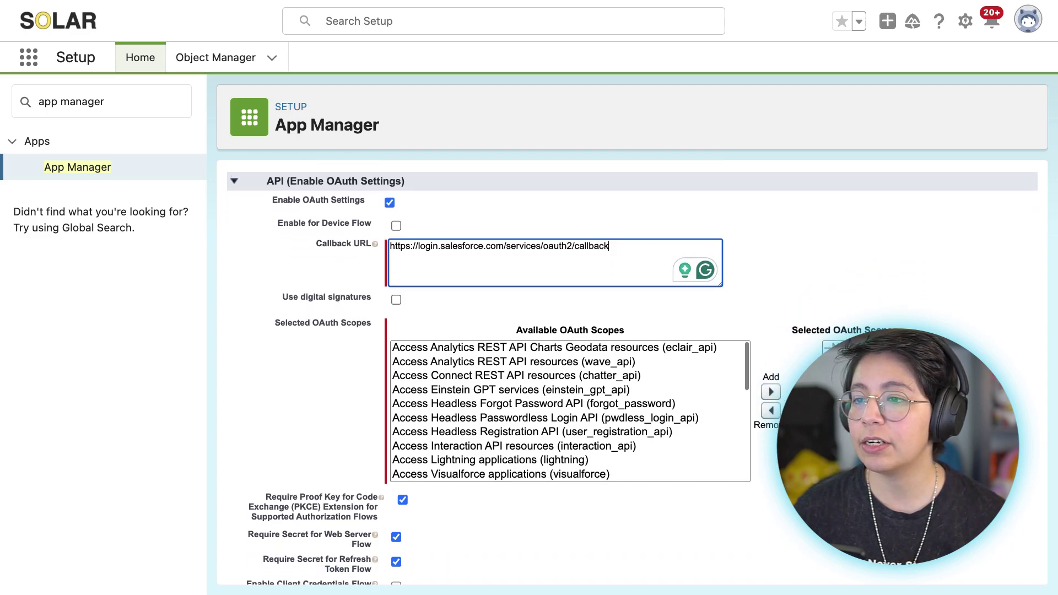
Step: Add the cdp_api, Calculated Insight, Identity Resolution and Ingestion API scopes to the selected OAuth scopes
scroll(569, 386, "down", 5)
left_click(507, 259)
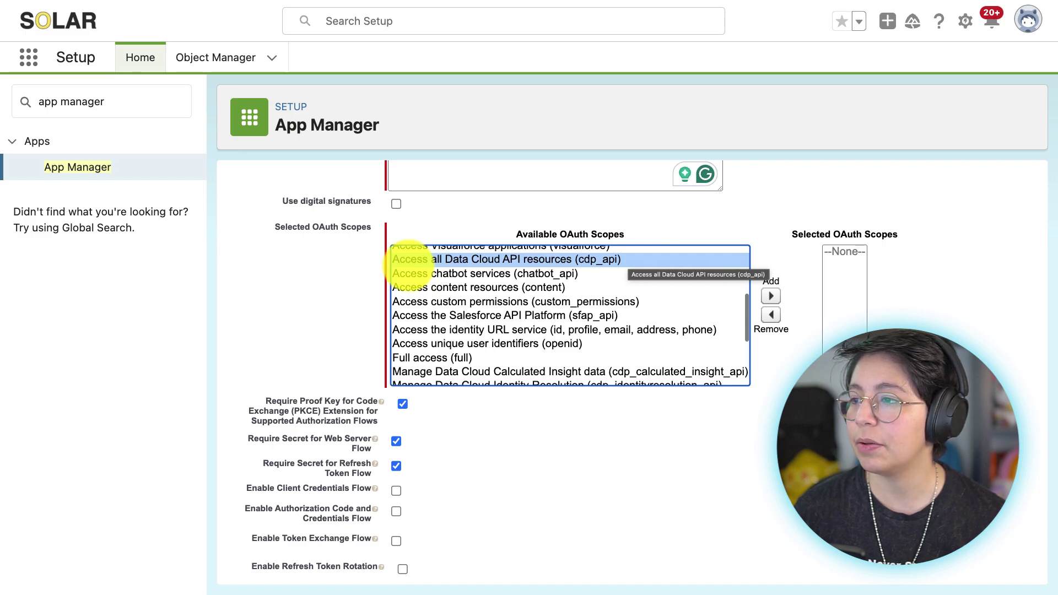
left_click(771, 296)
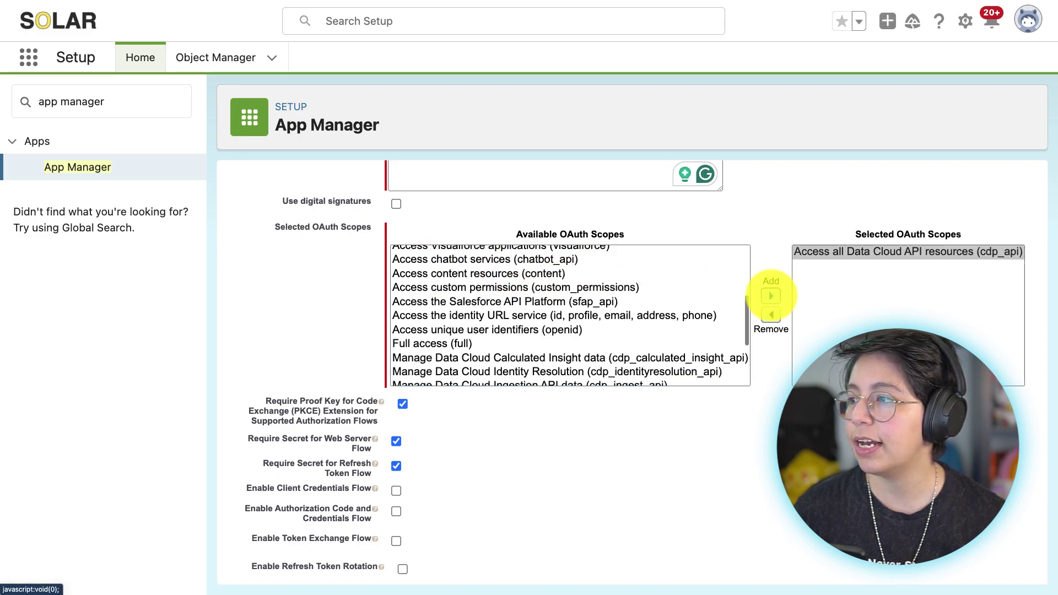
left_click(573, 358)
scroll(575, 368, "down", 3)
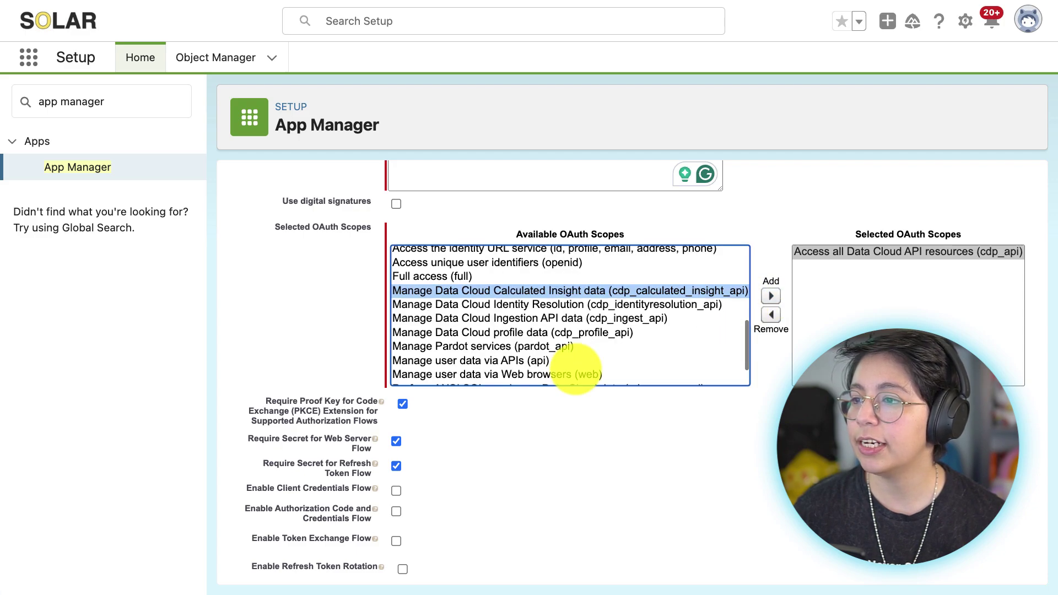
left_click(770, 296)
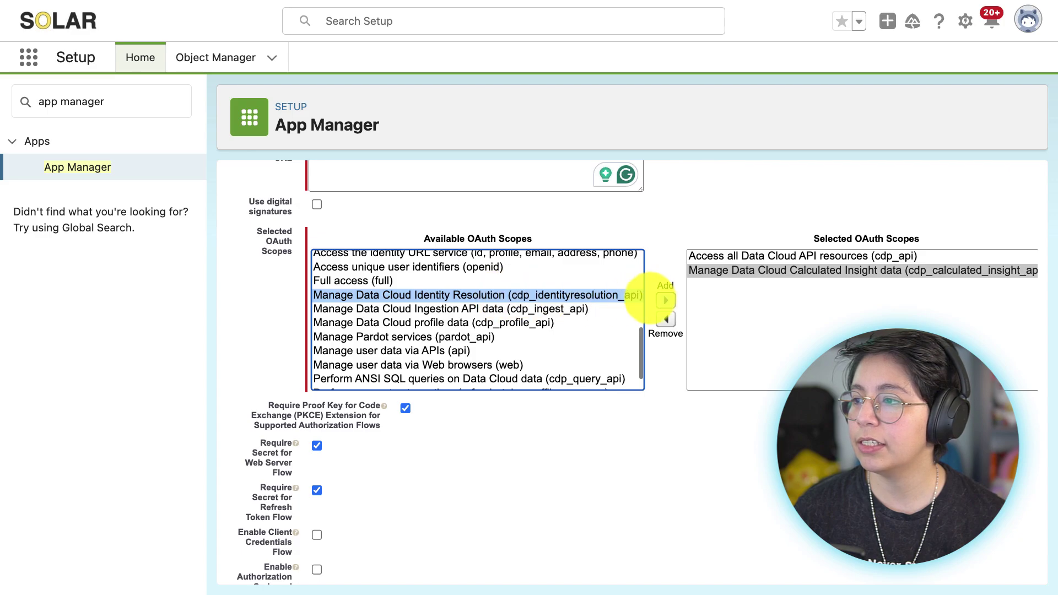
left_click(666, 300)
left_click(503, 295)
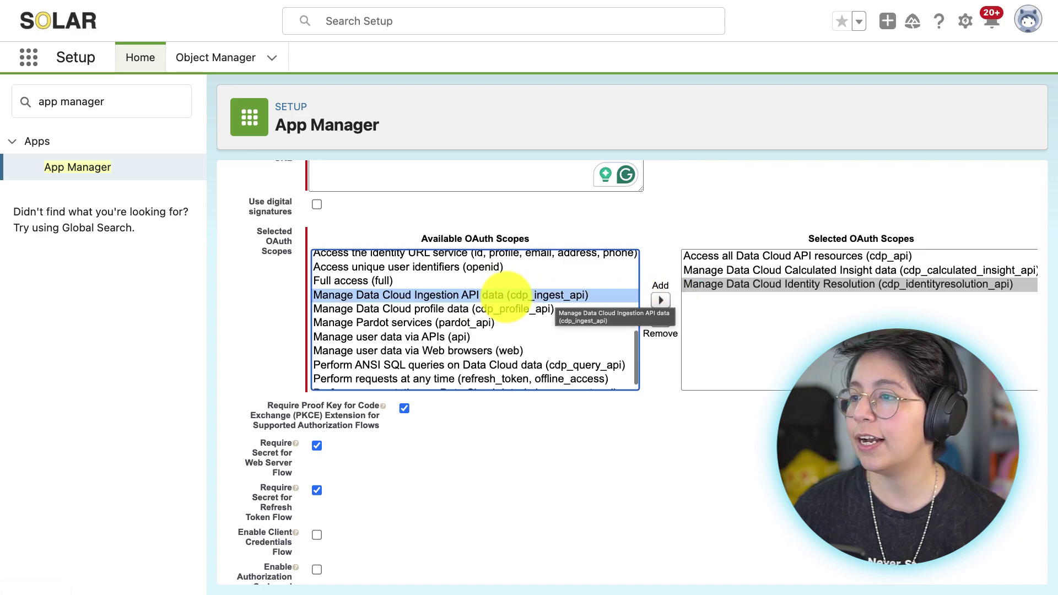
left_click(660, 300)
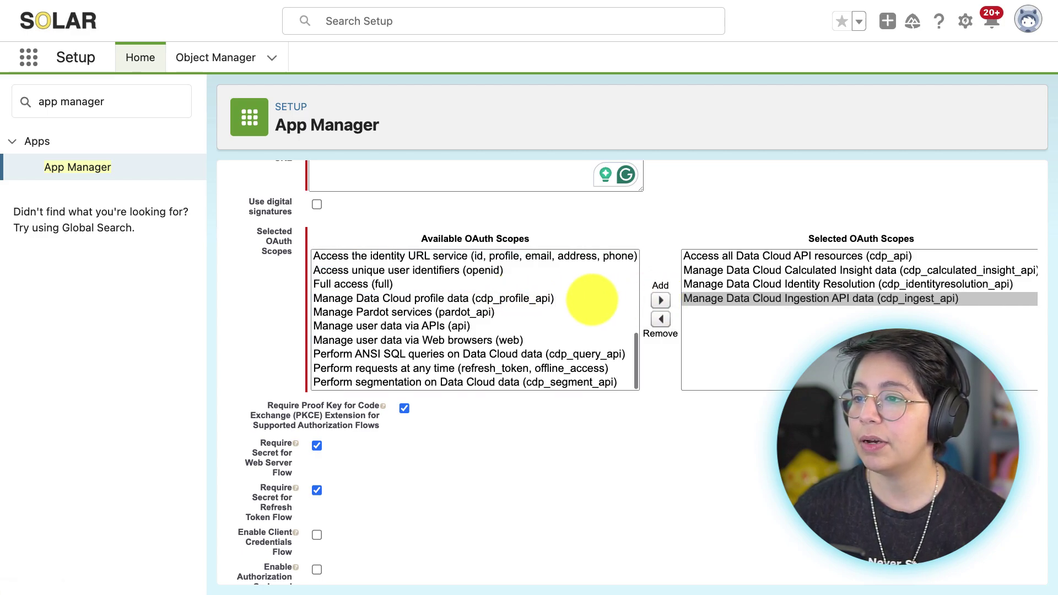
Step: Add the Data Cloud profile, web, cdp_query_api and cdp_segment_api scopes to the selected scopes
left_click(460, 298)
left_click(660, 300)
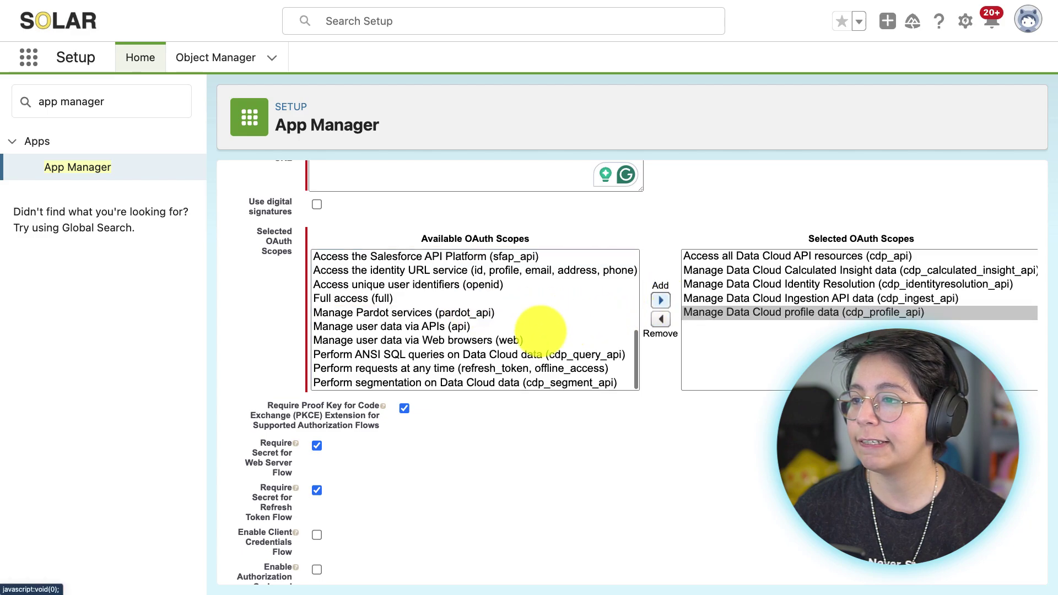
left_click(413, 340)
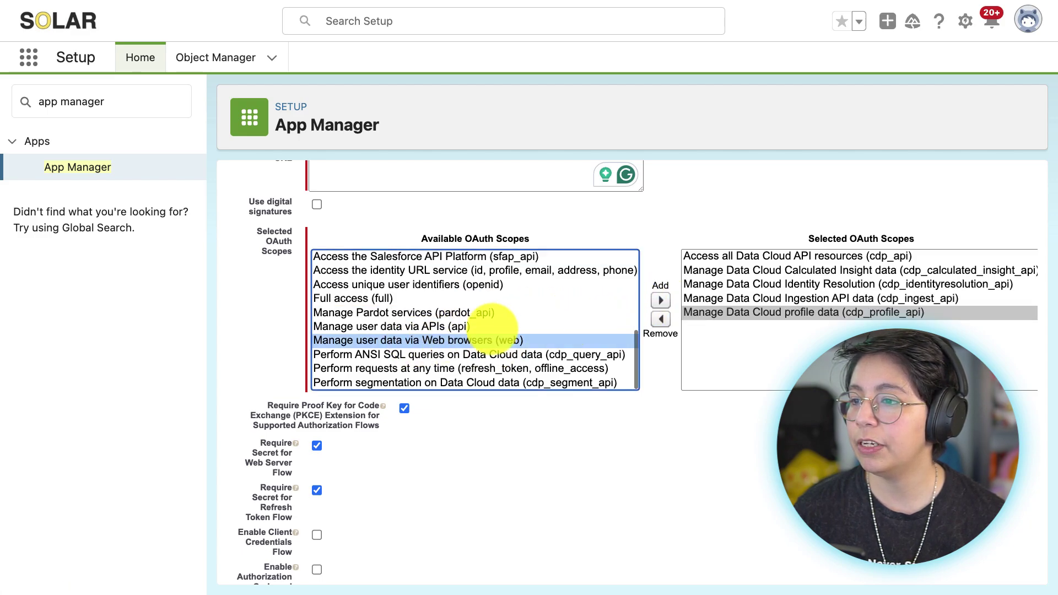
left_click(661, 300)
left_click(363, 354)
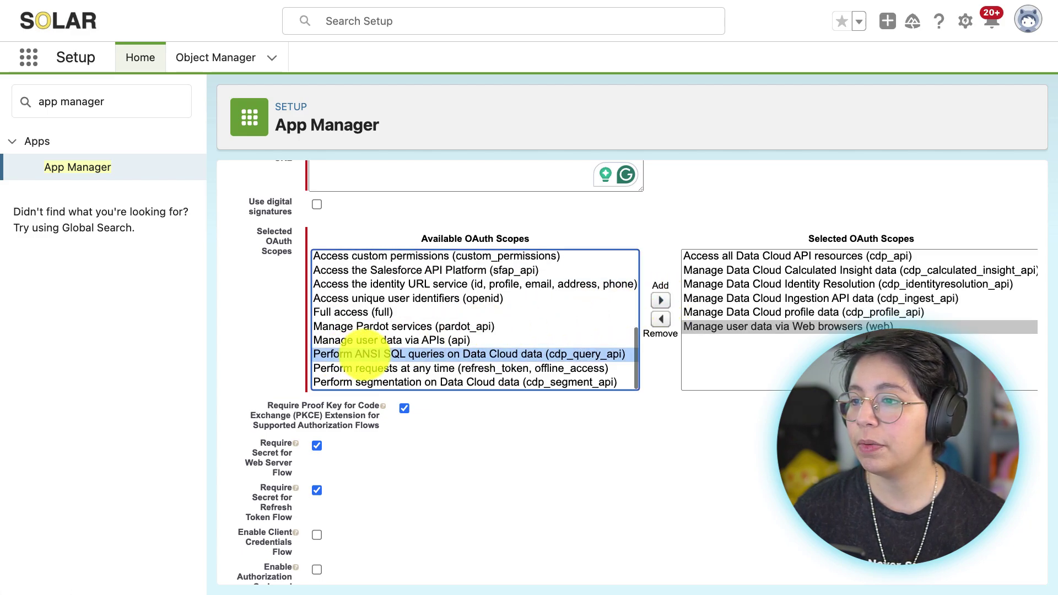
left_click(660, 300)
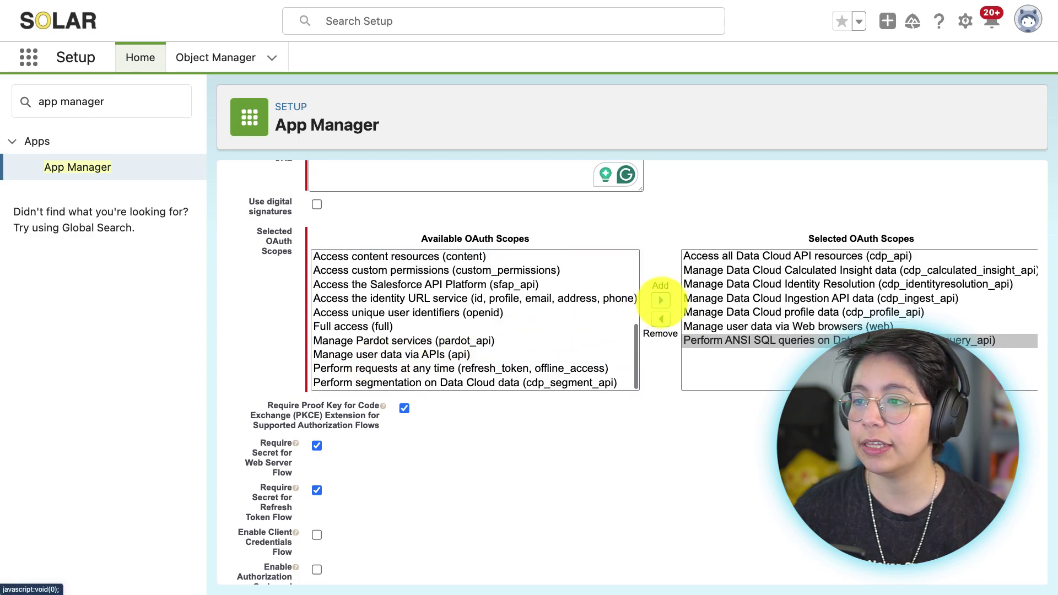
left_click(394, 382)
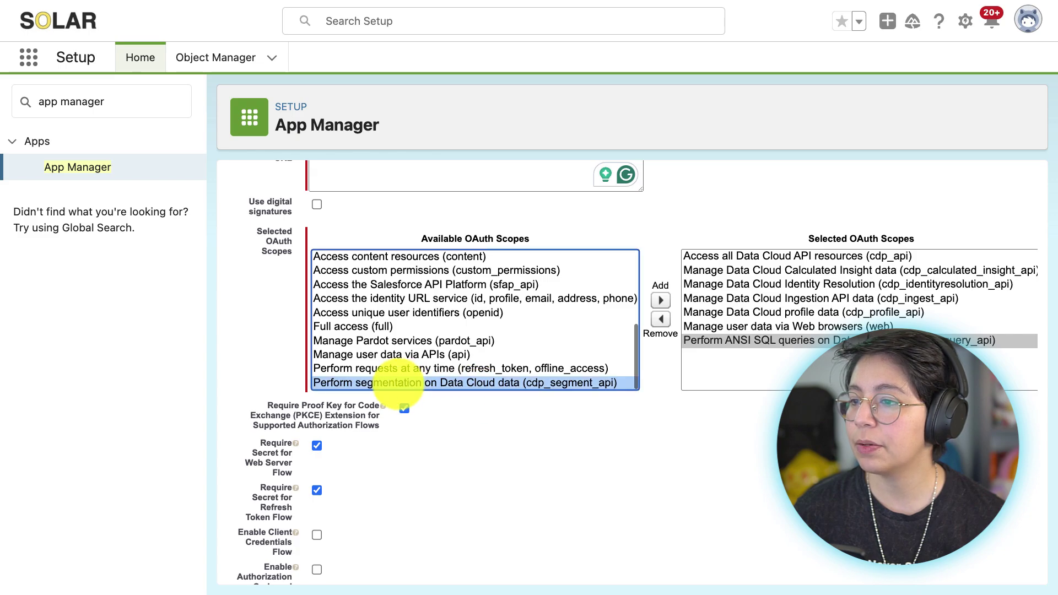
left_click(661, 300)
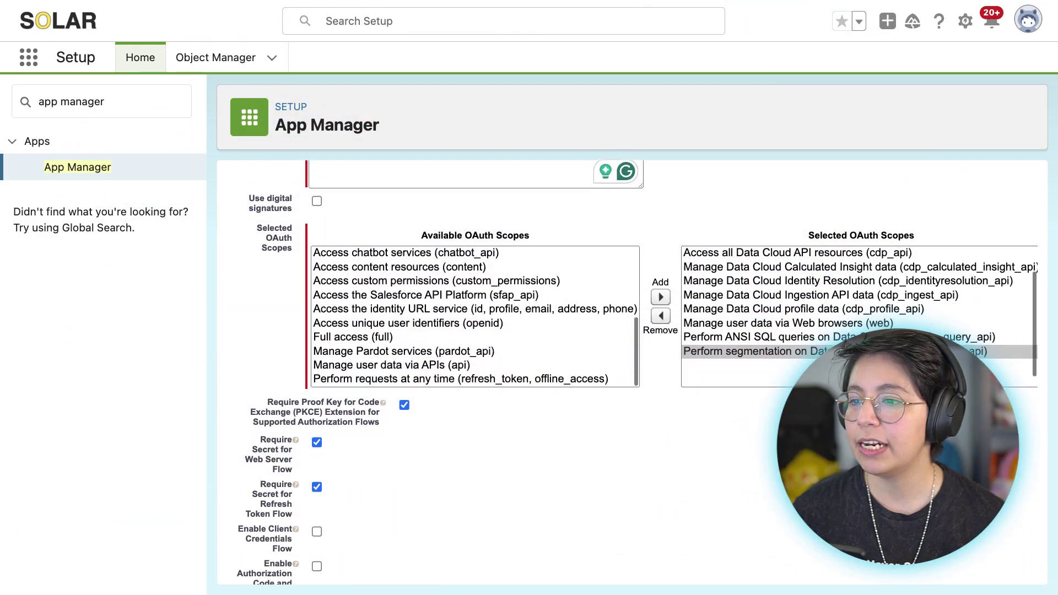
Step: Enable the Client Credentials Flow, confirm it with OK, and save the connected app
scroll(633, 374, "down", 5)
scroll(634, 374, "down", 1)
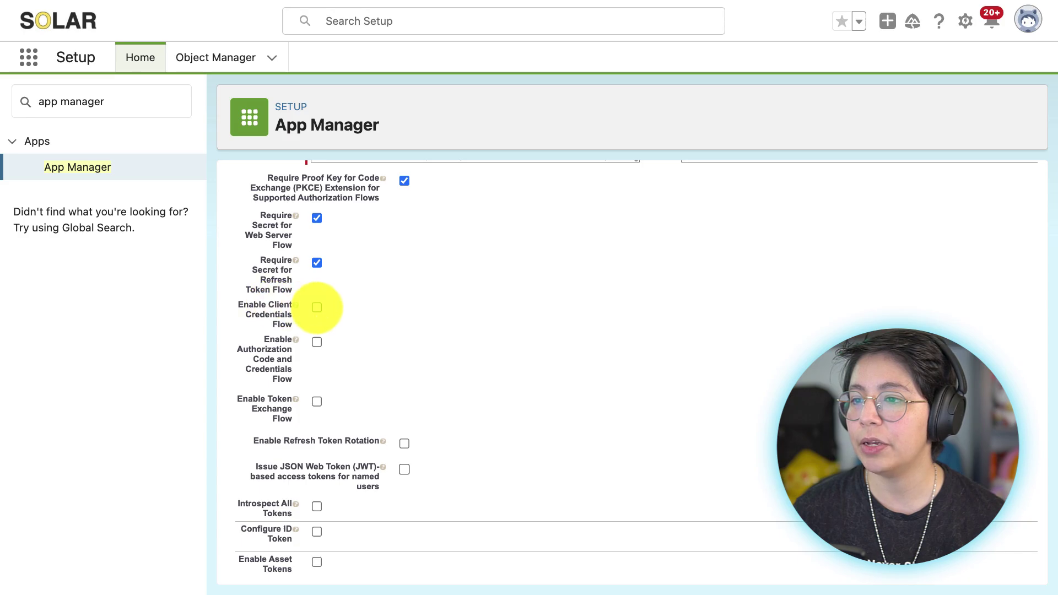
left_click(317, 307)
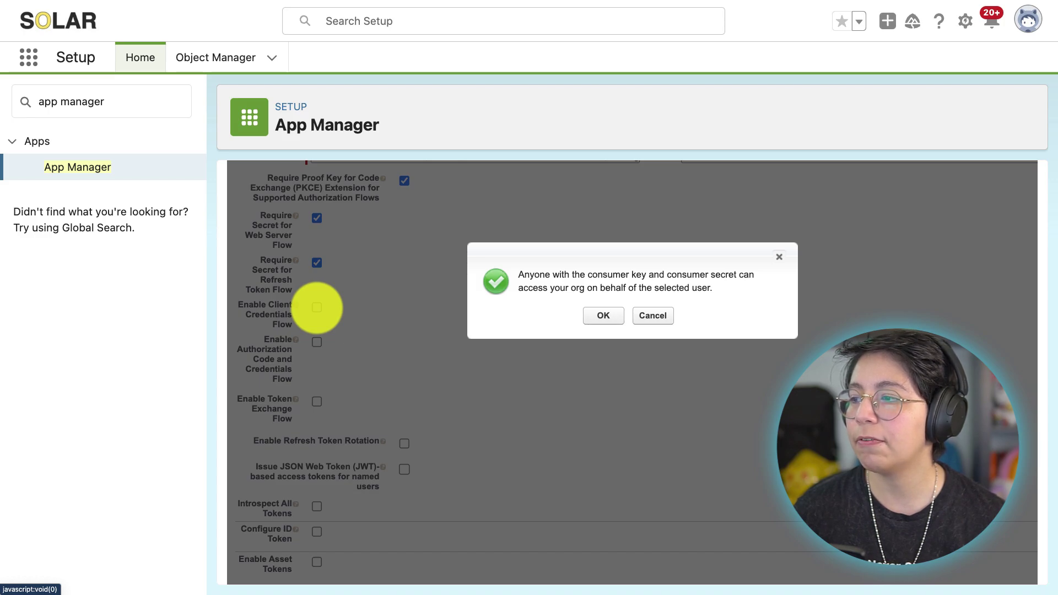
left_click(595, 314)
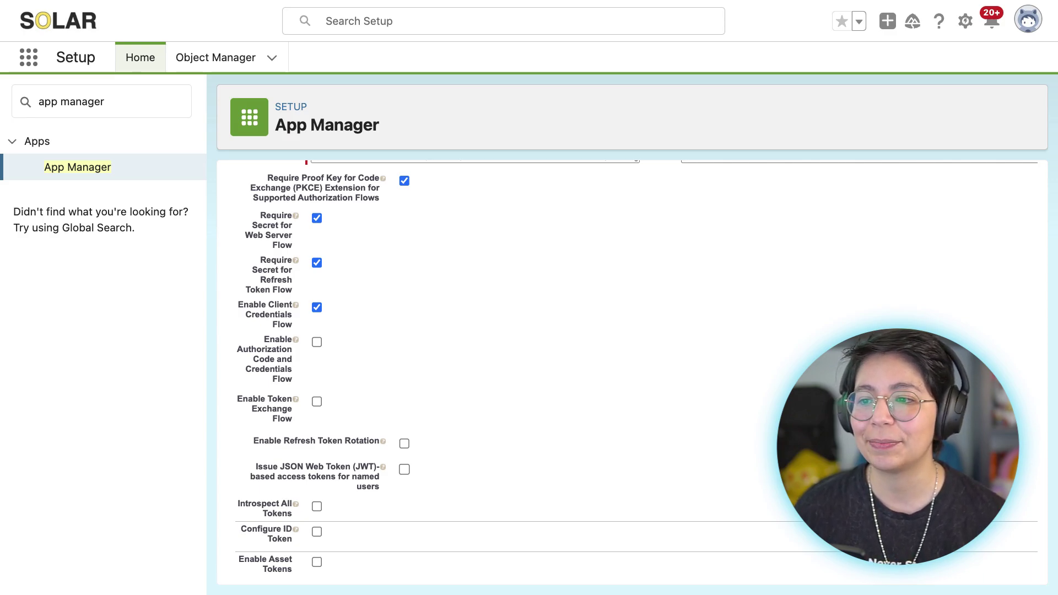
scroll(524, 291, "down", 10)
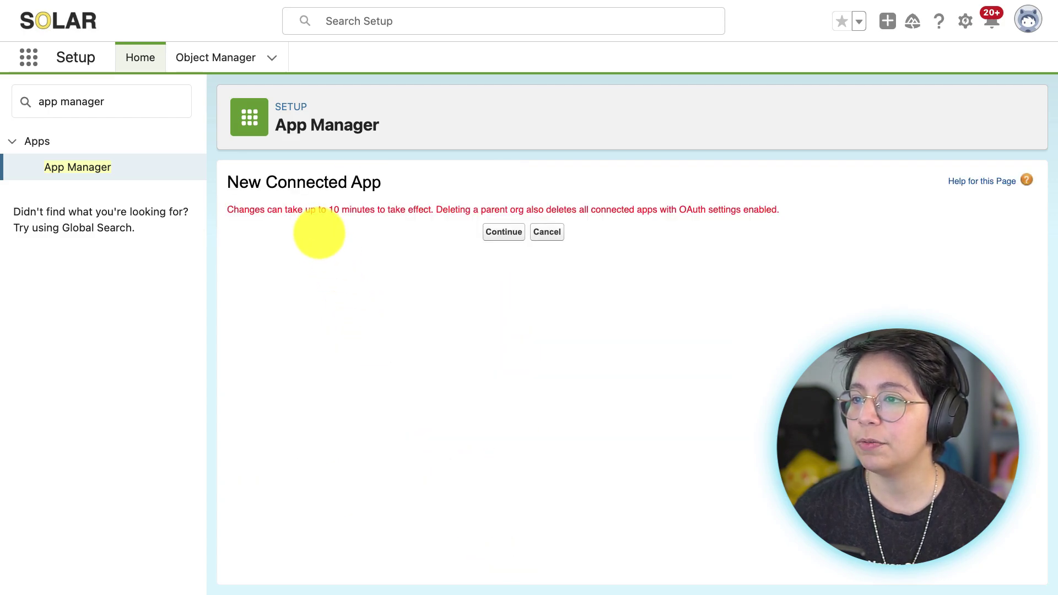
Step: Continue past the save notice and choose Manage Consumer Details to reveal the key and secret
left_click(499, 230)
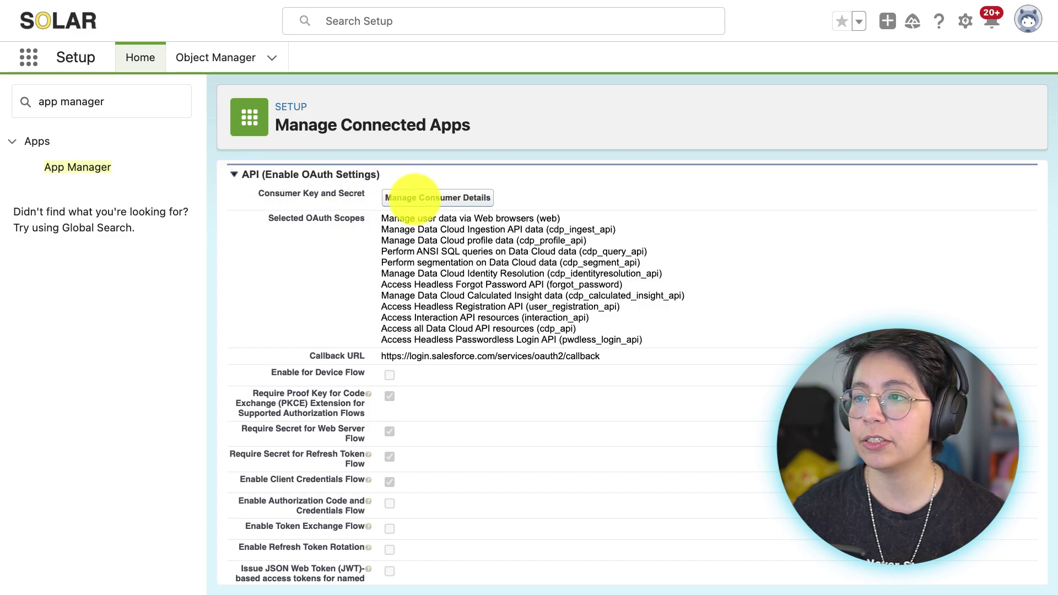
left_click(414, 197)
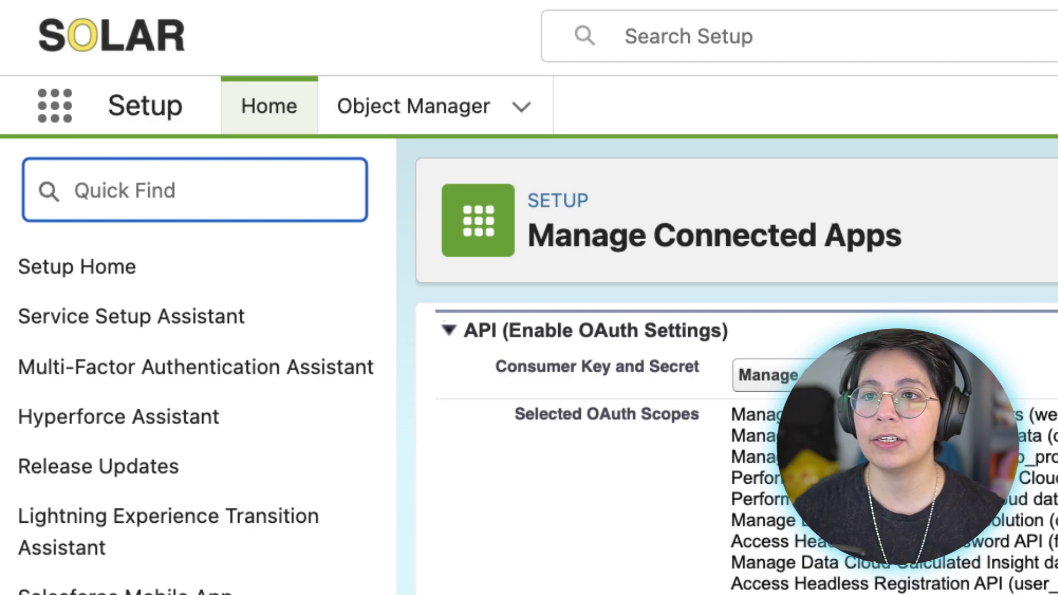
Step: Search Quick Find for 'oauth' and open OAuth and OpenID Connect Settings under Identity
key("Down")
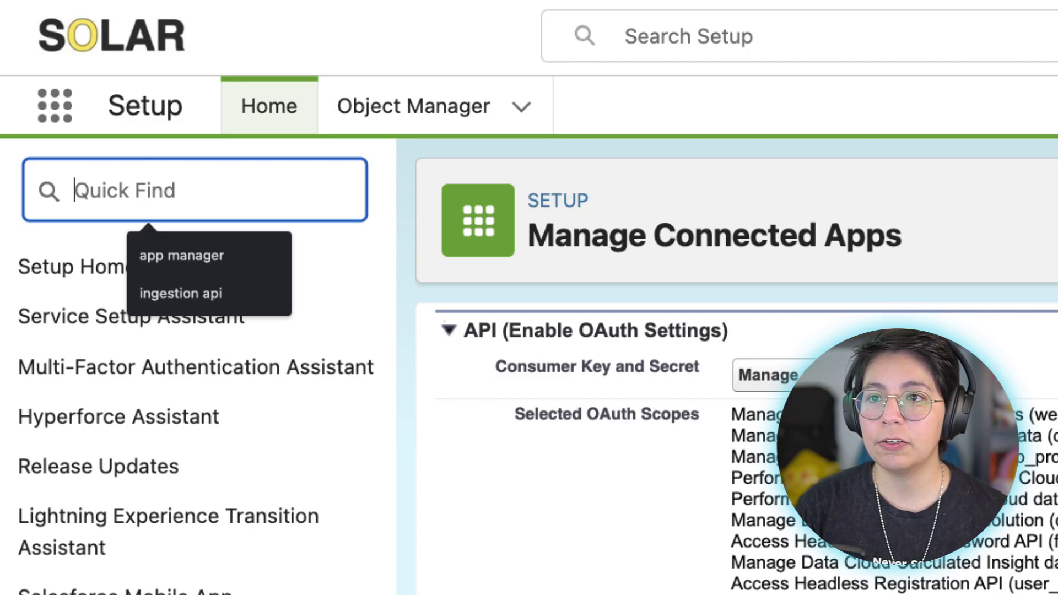
type("oauth")
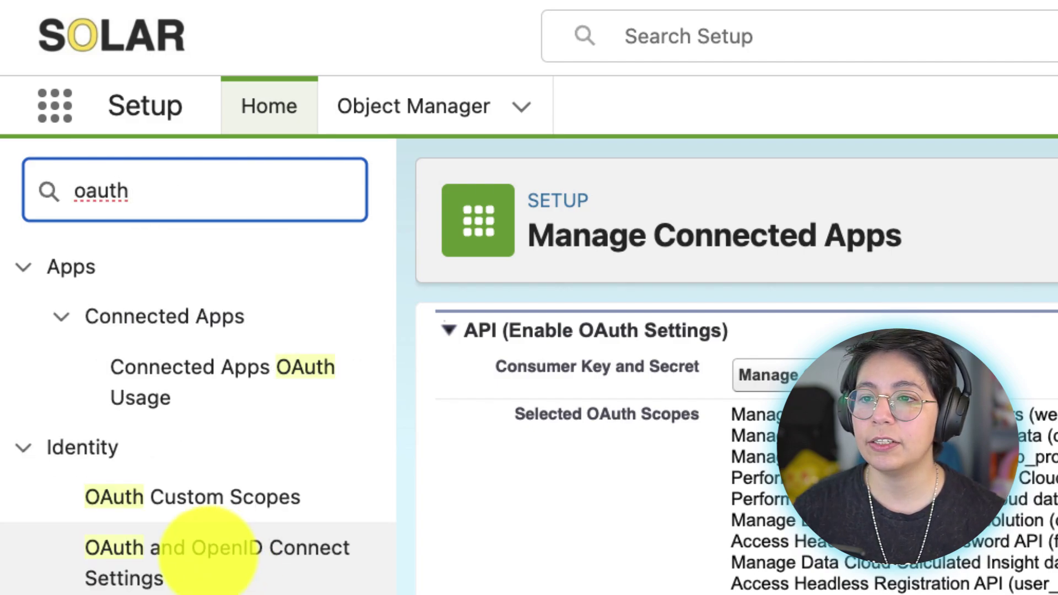
left_click(208, 551)
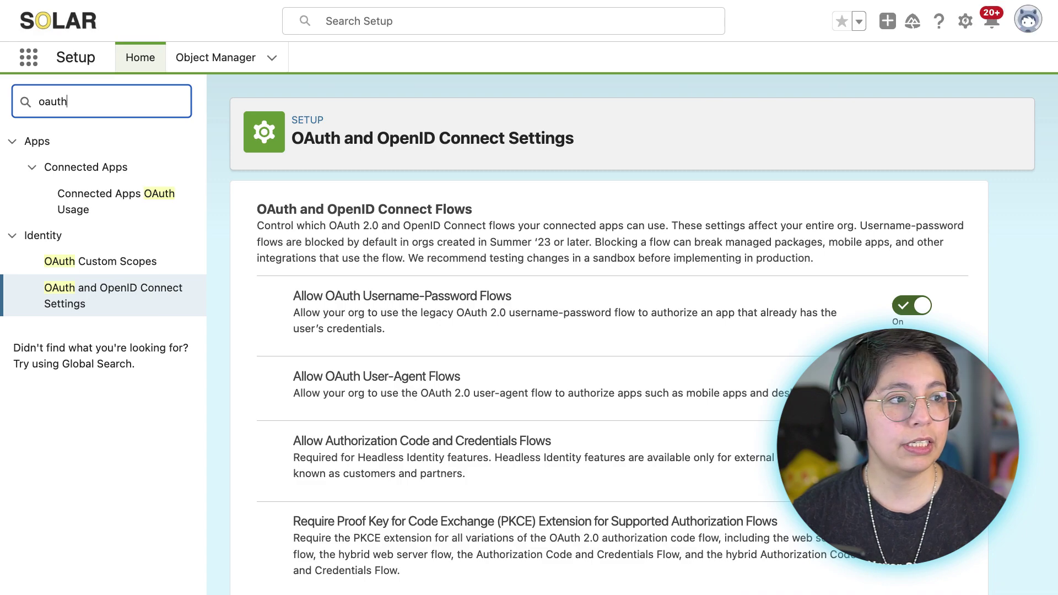
Step: Search 'ingestion api', open the Ingestion API connectors list, and start a new connector named 'adf'
key("super+a")
key("BackSpace")
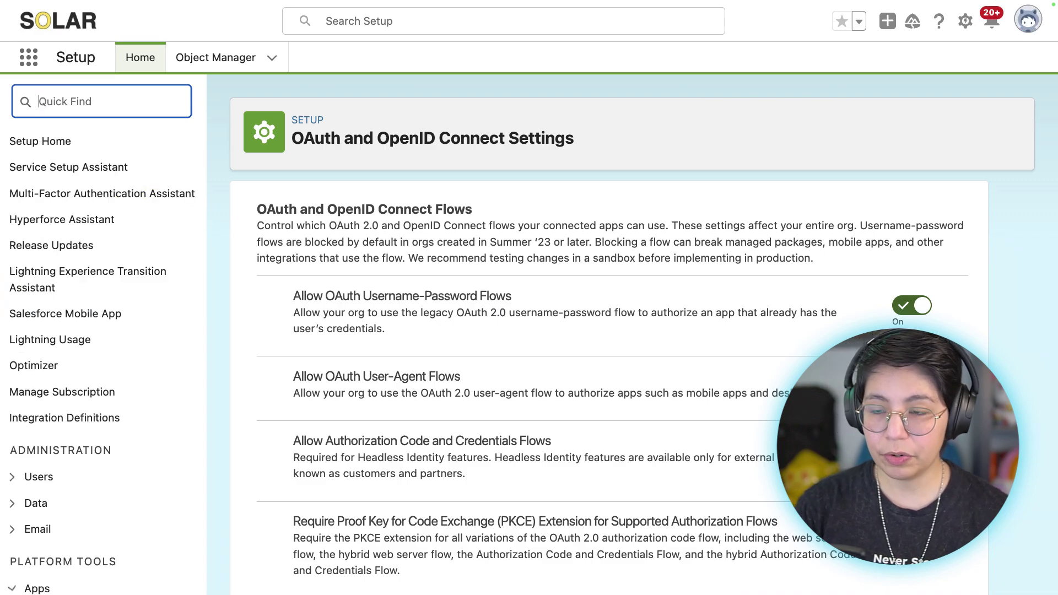
type("in")
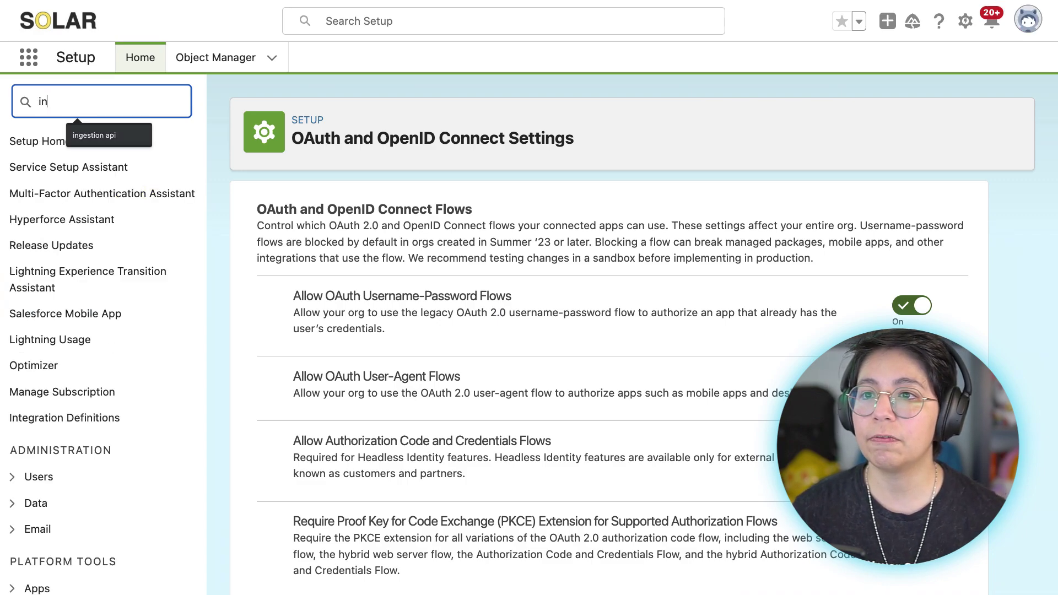
type("gestion api")
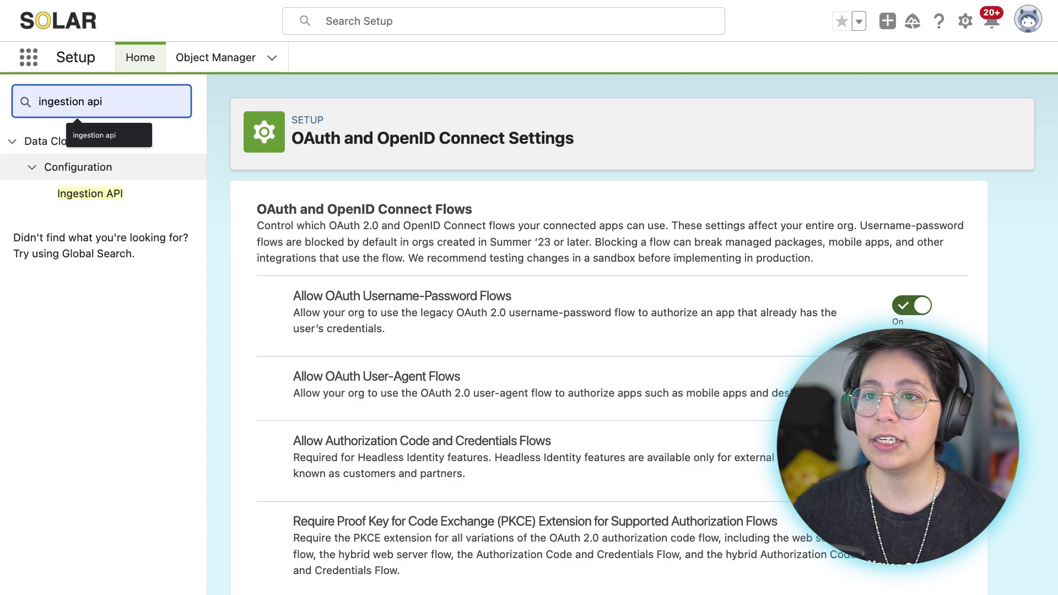
left_click(89, 193)
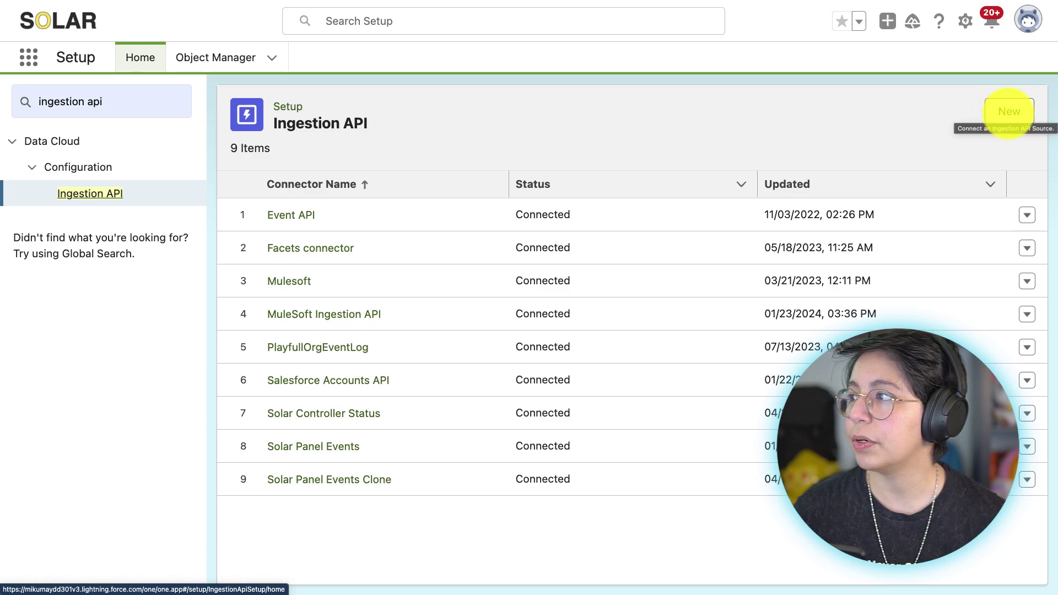
left_click(1003, 112)
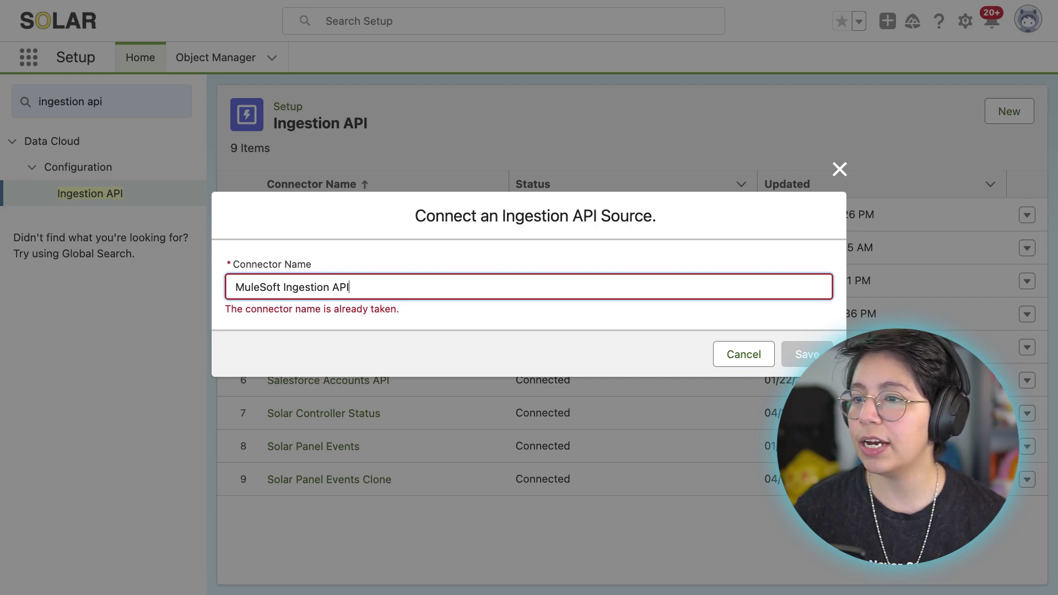
type("adf")
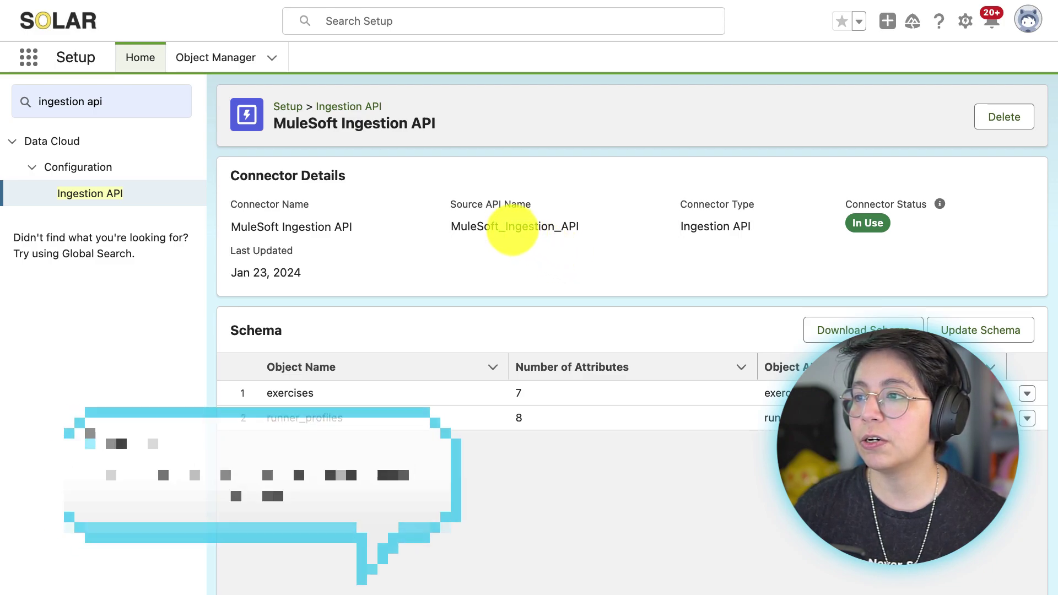
Step: Select and copy the connector's Source API Name, MuleSoft_Ingestion_API
left_click_drag(456, 227, 590, 225)
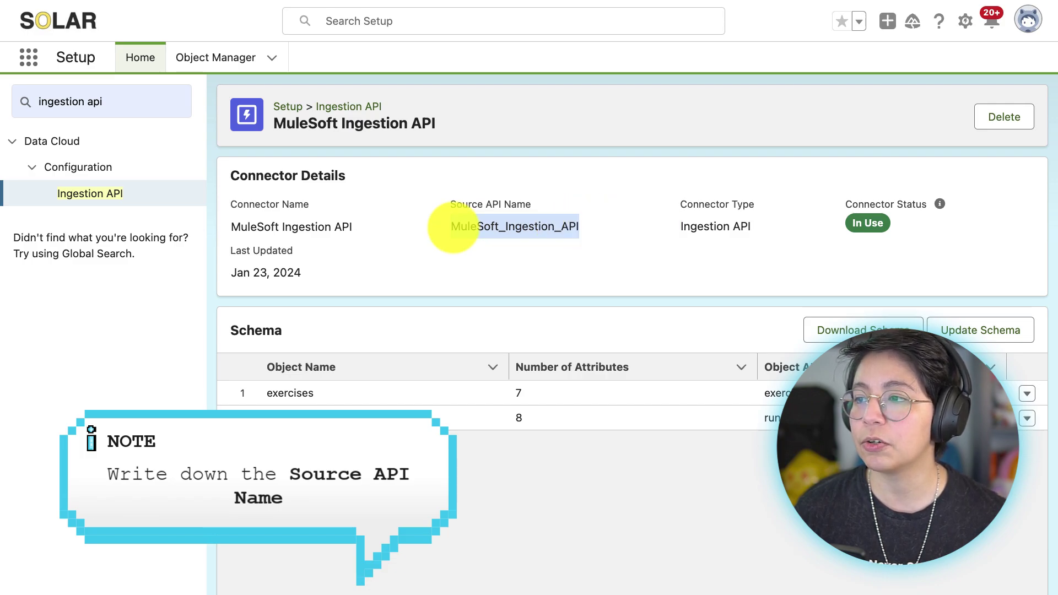
left_click(592, 221)
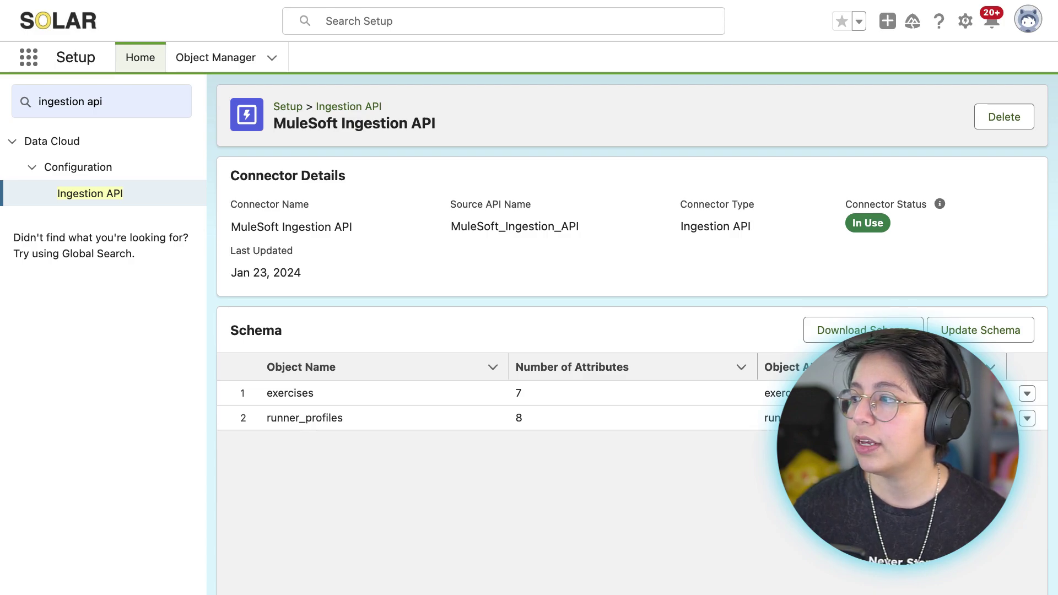
Step: Open and dismiss Update Schema, then scroll through the exercises and runner_profiles schema table
left_click(980, 329)
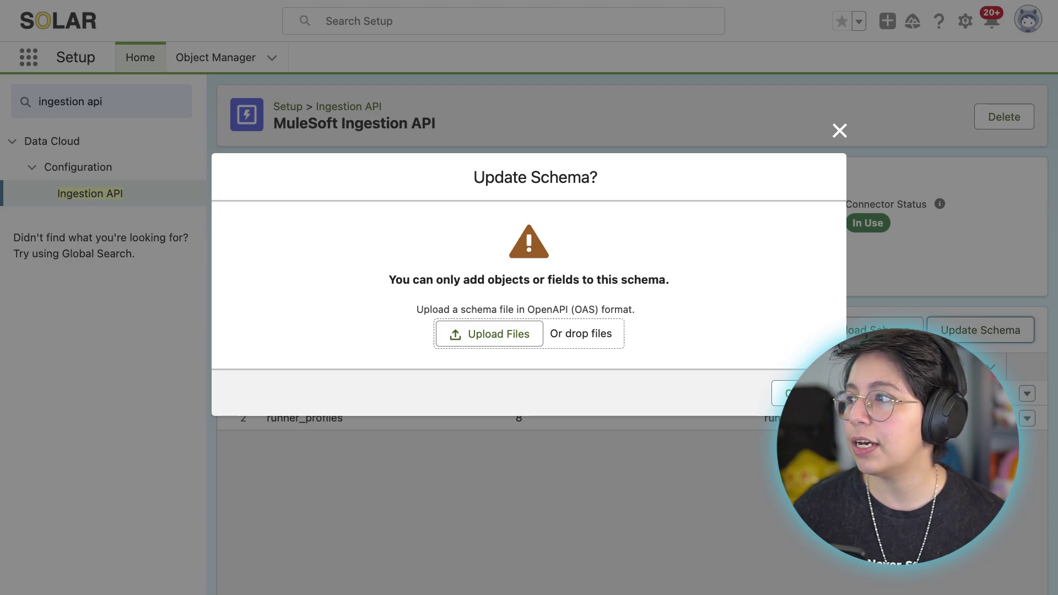
key("Escape")
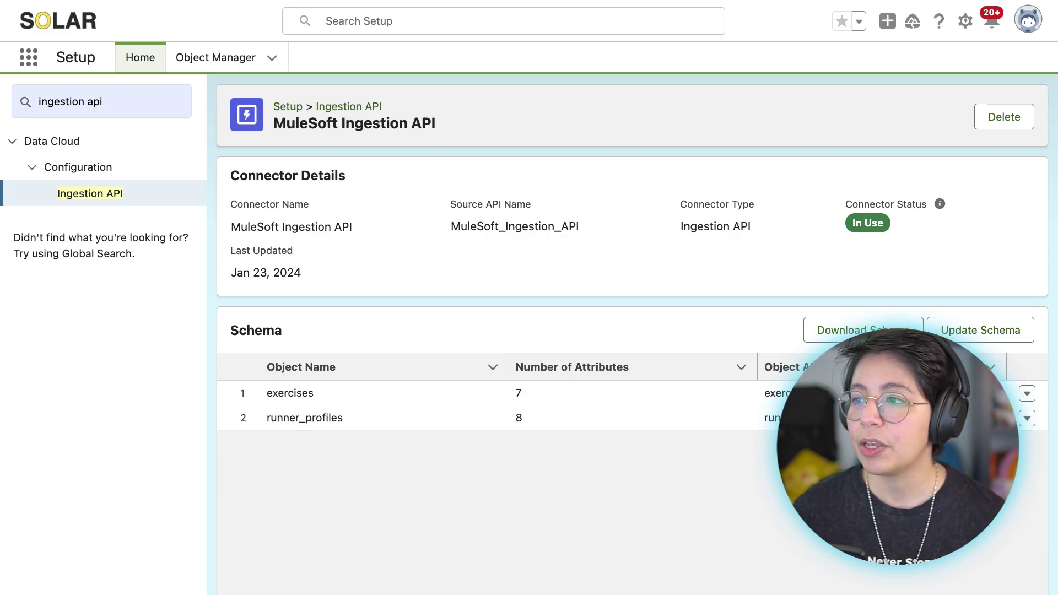
scroll(632, 331, "down", 3)
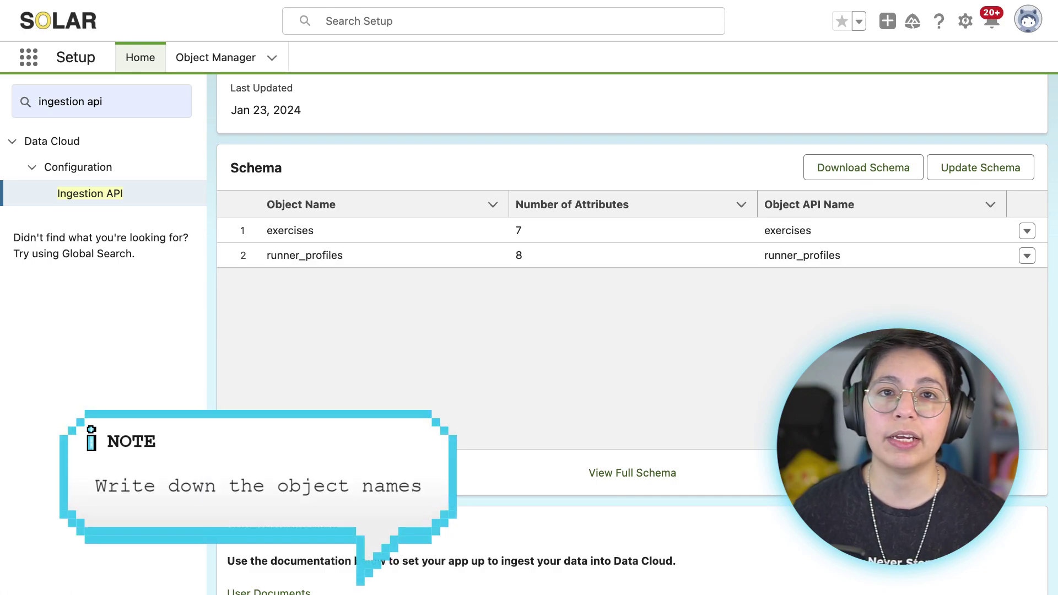
scroll(632, 331, "up", 3)
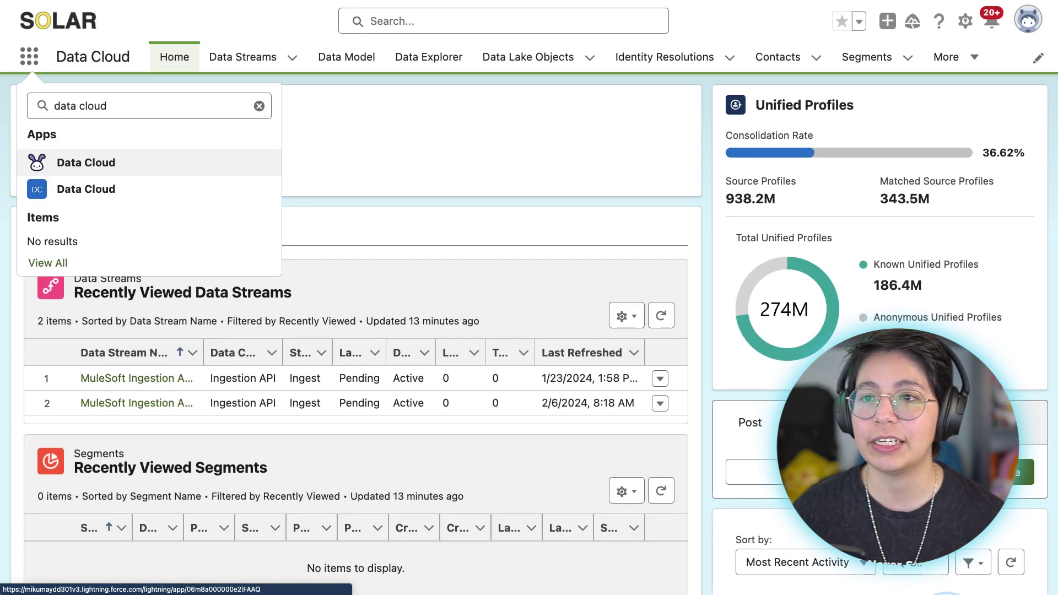
Step: Open the Data Cloud app's Data Streams list showing the runner_profiles and exercises streams
left_click(86, 163)
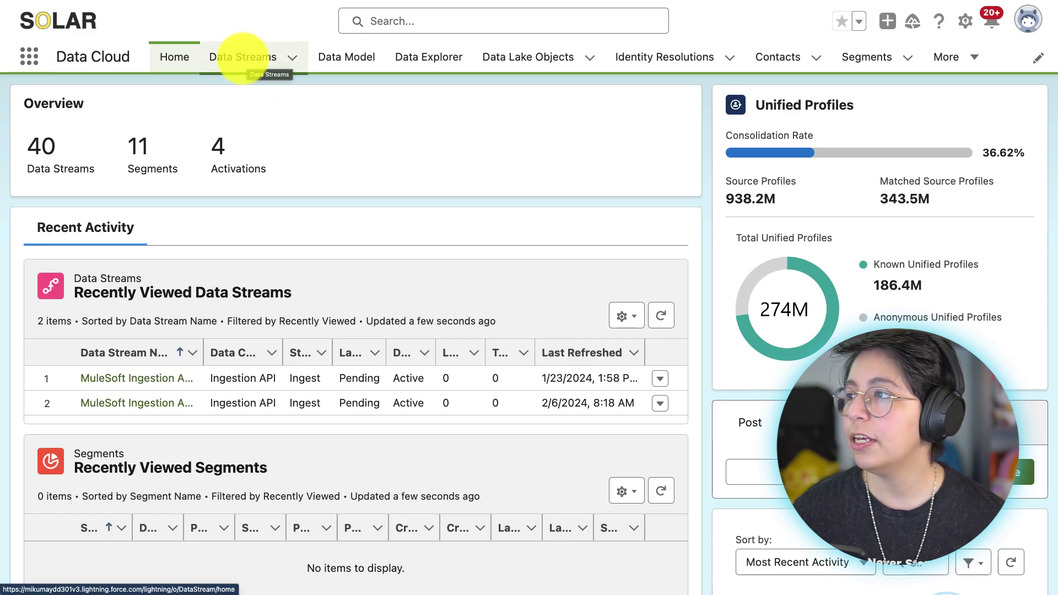
left_click(243, 58)
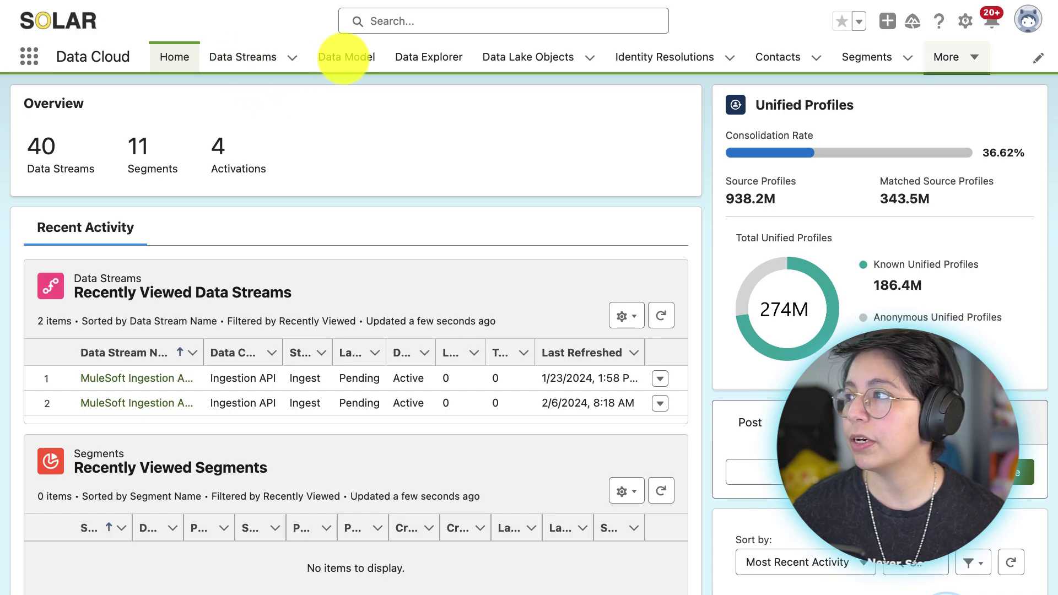
left_click(952, 57)
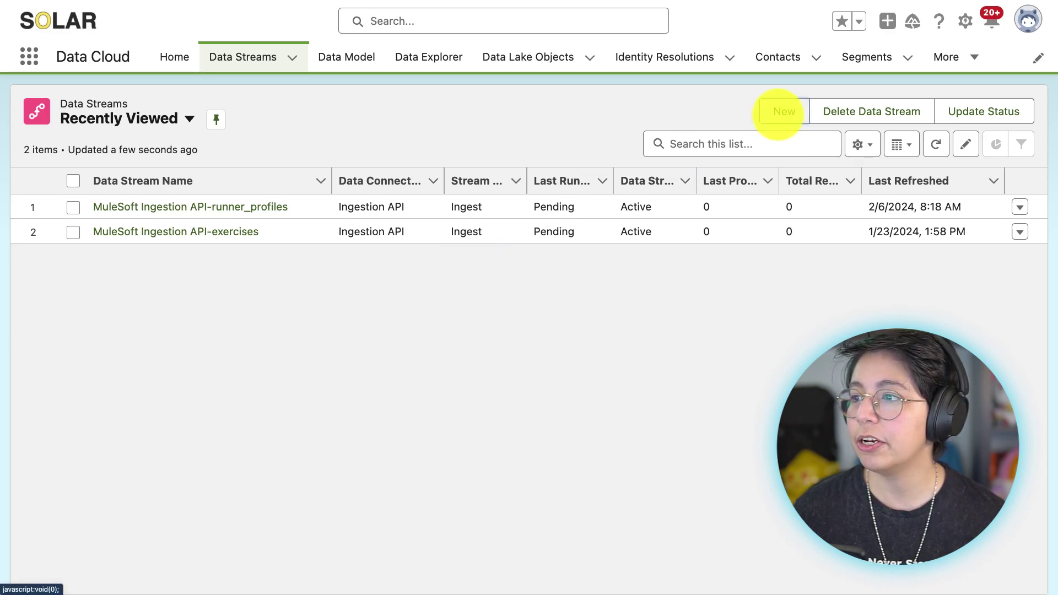
left_click(777, 113)
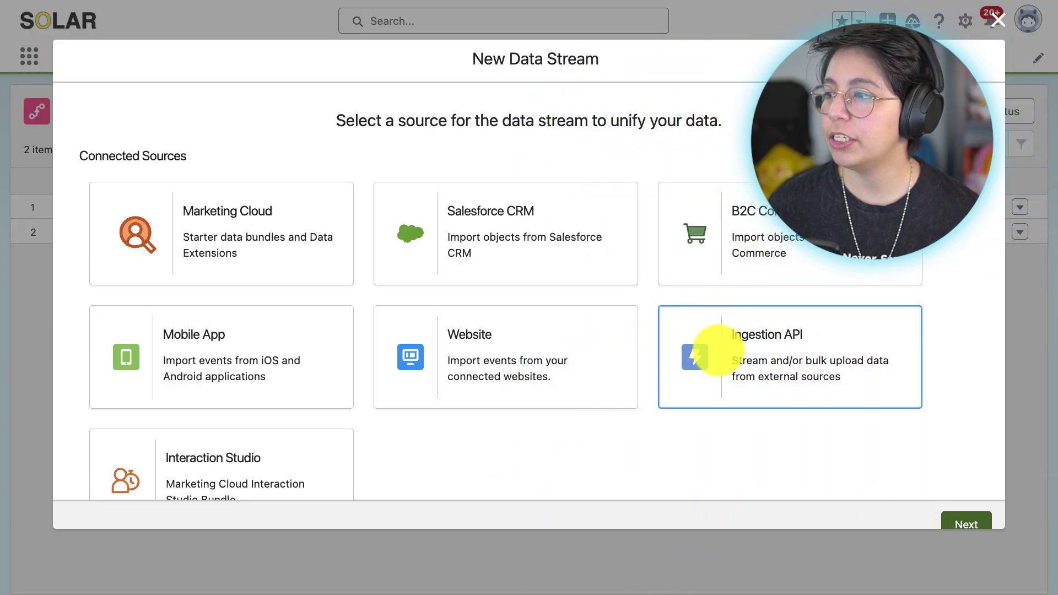
left_click(720, 337)
scroll(846, 437, "down", 4)
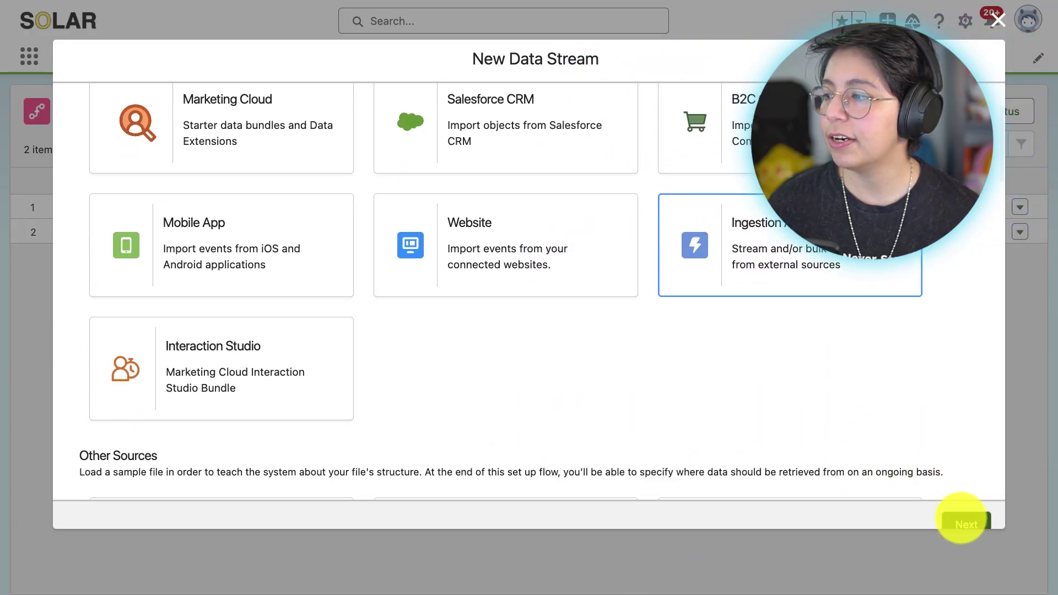
left_click(963, 520)
left_click(189, 114)
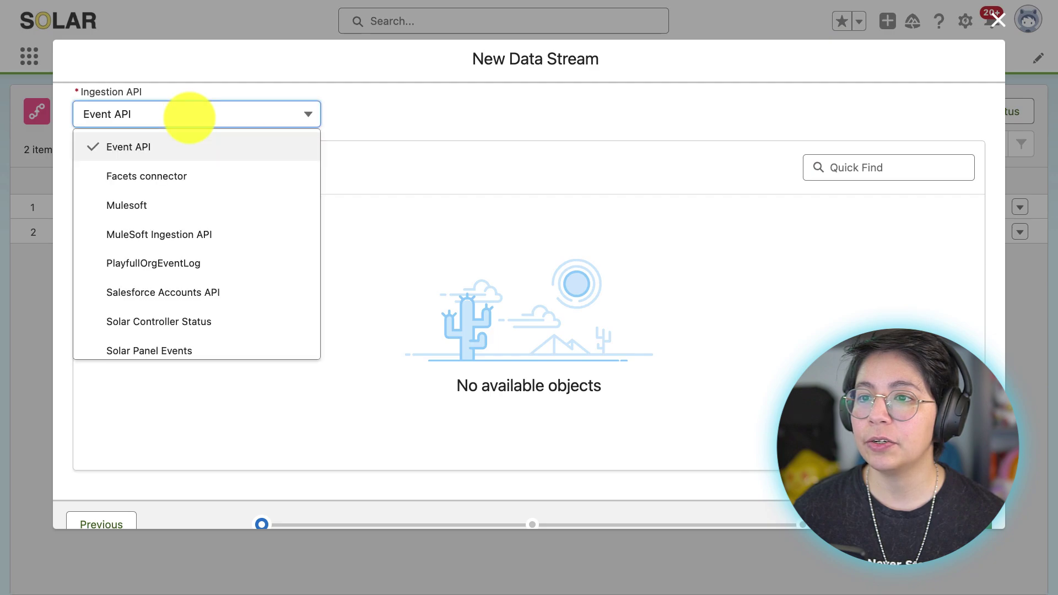
left_click(146, 236)
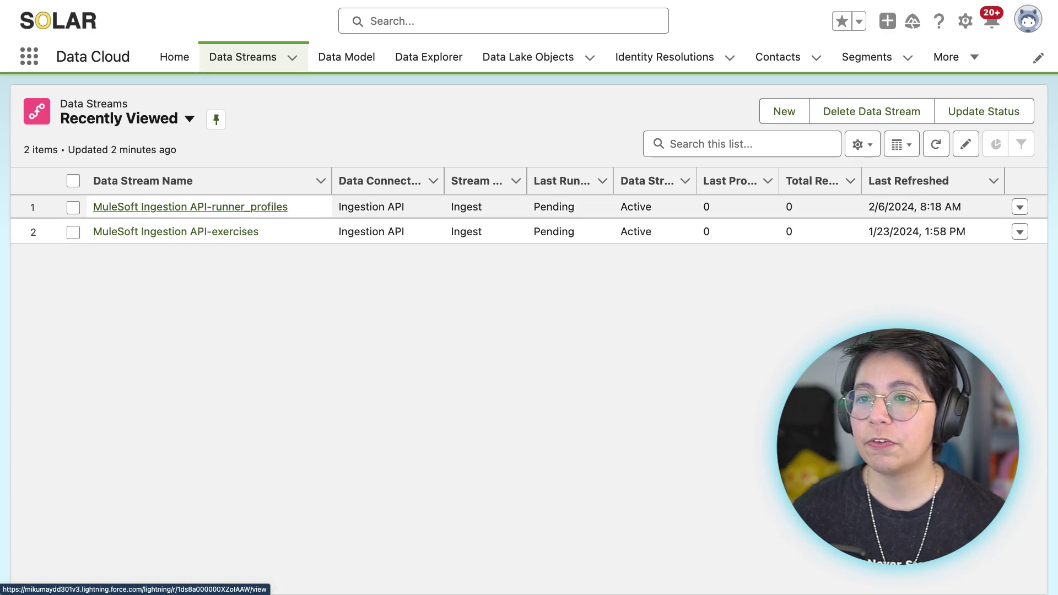
Step: Open the MuleSoft Ingestion API-runner_profiles stream and scroll its fields to the maid primary key
left_click(190, 207)
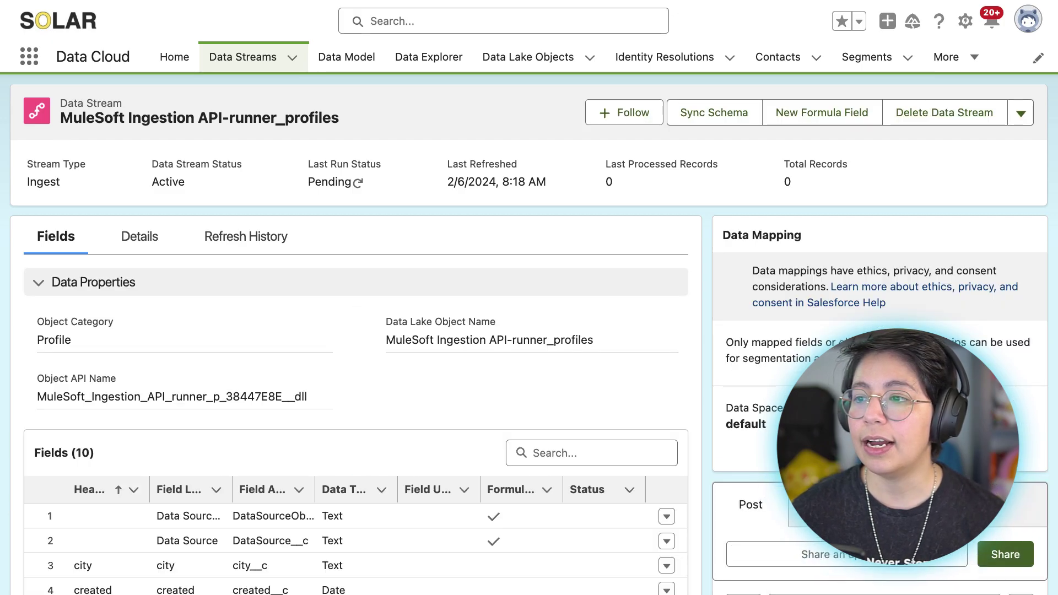
scroll(356, 386, "down", 3)
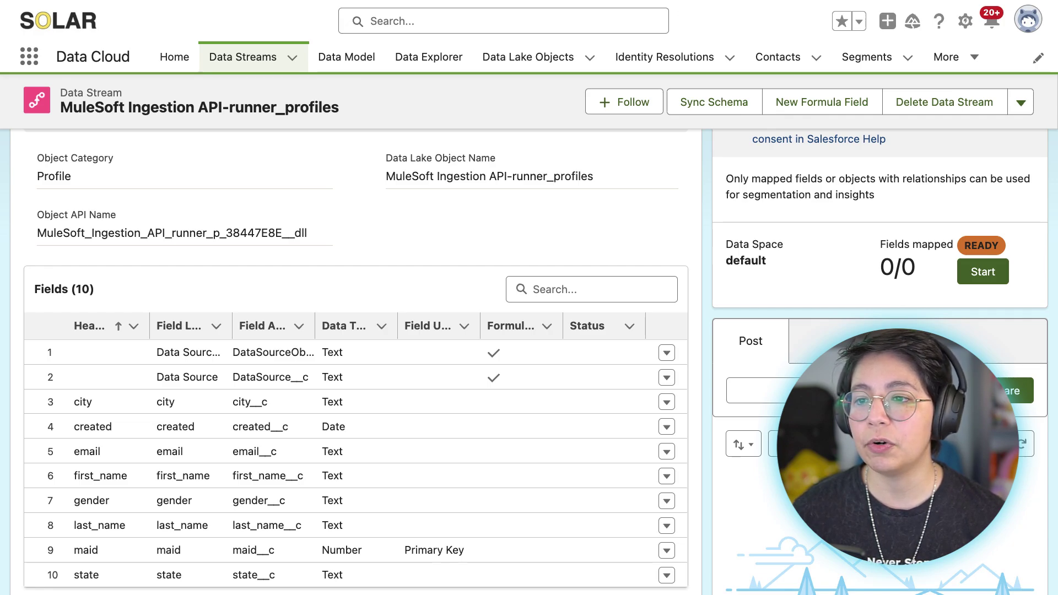
scroll(356, 386, "down", 2)
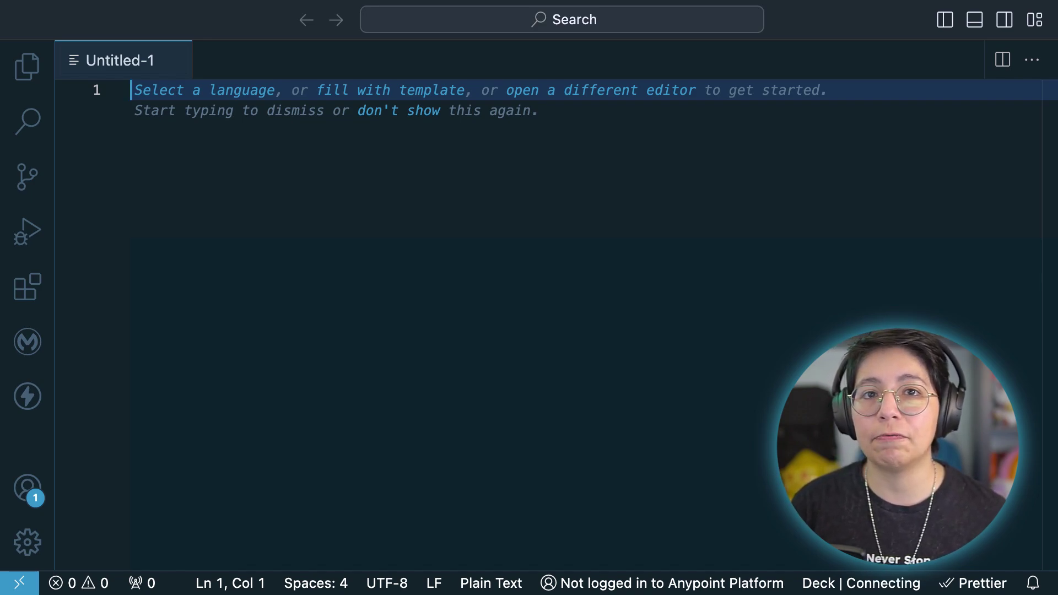
Step: Add empty salesforce.username= and salesforce.password= lines to the Untitled-1 file
type("salesforce.username")
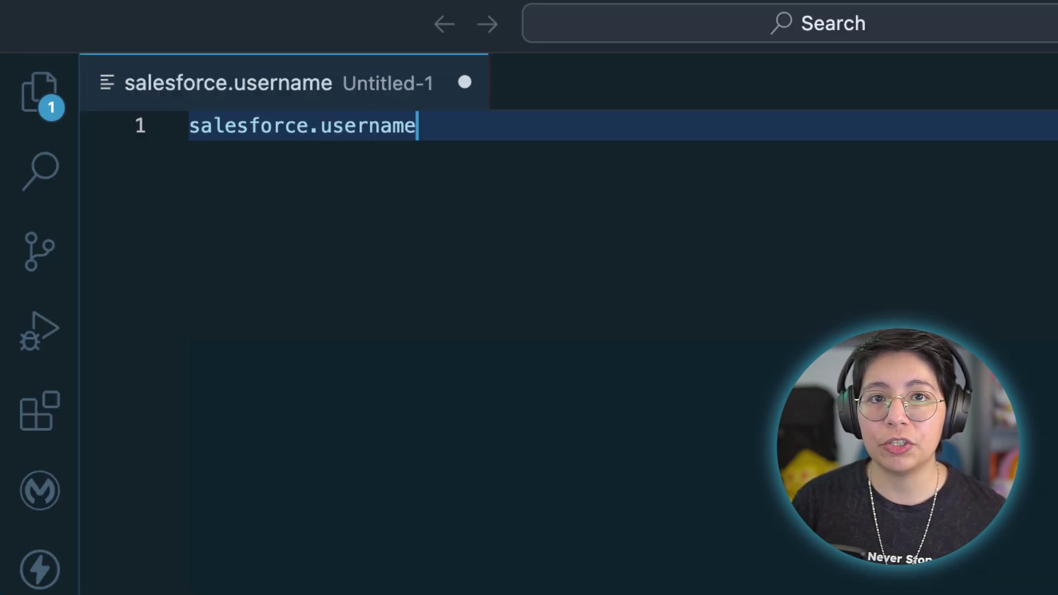
type("=")
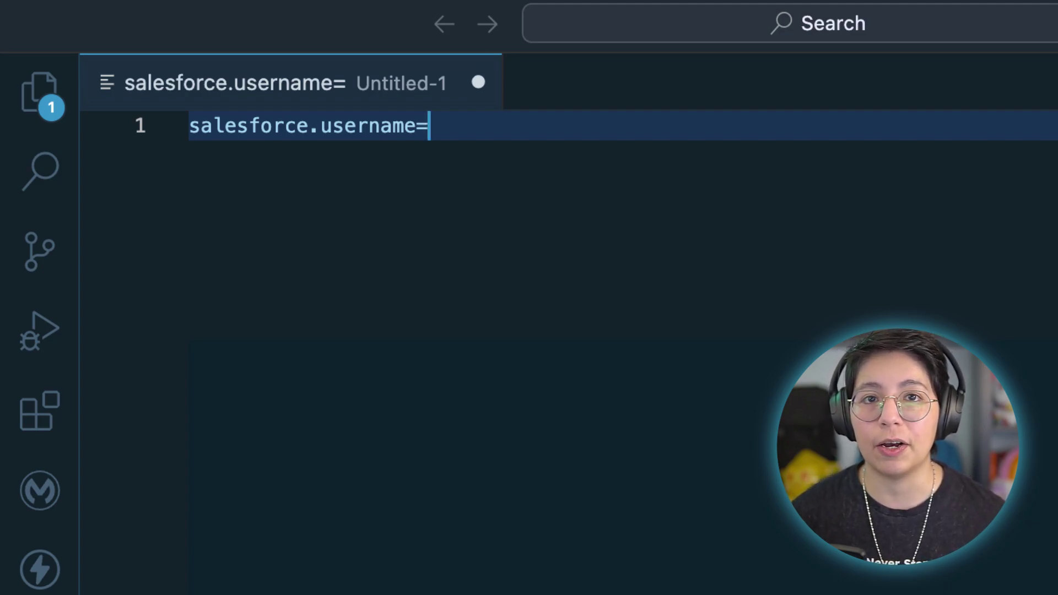
key("Return")
type("salesforce.password")
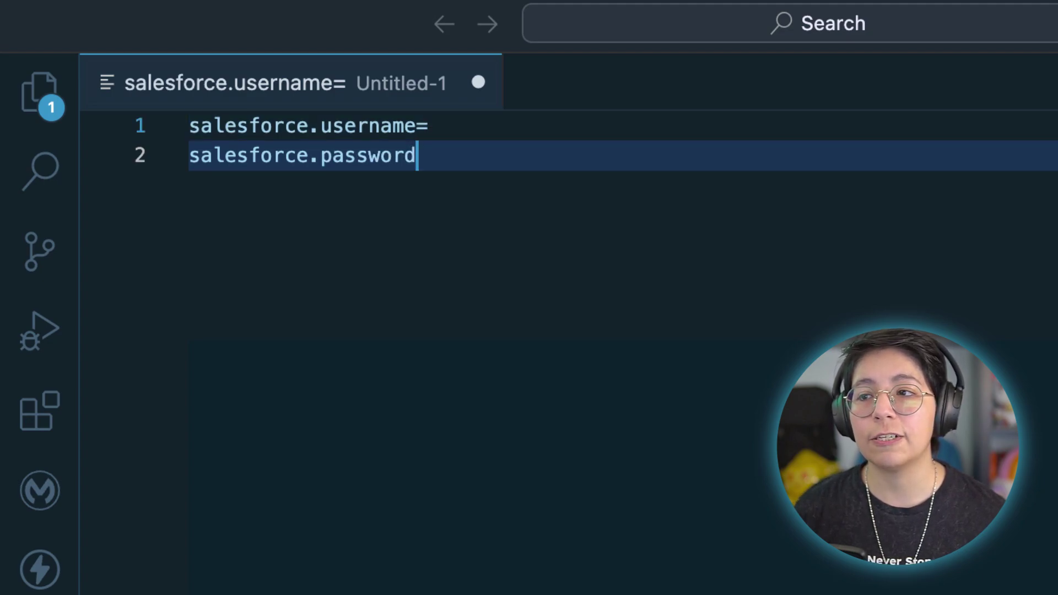
type("=")
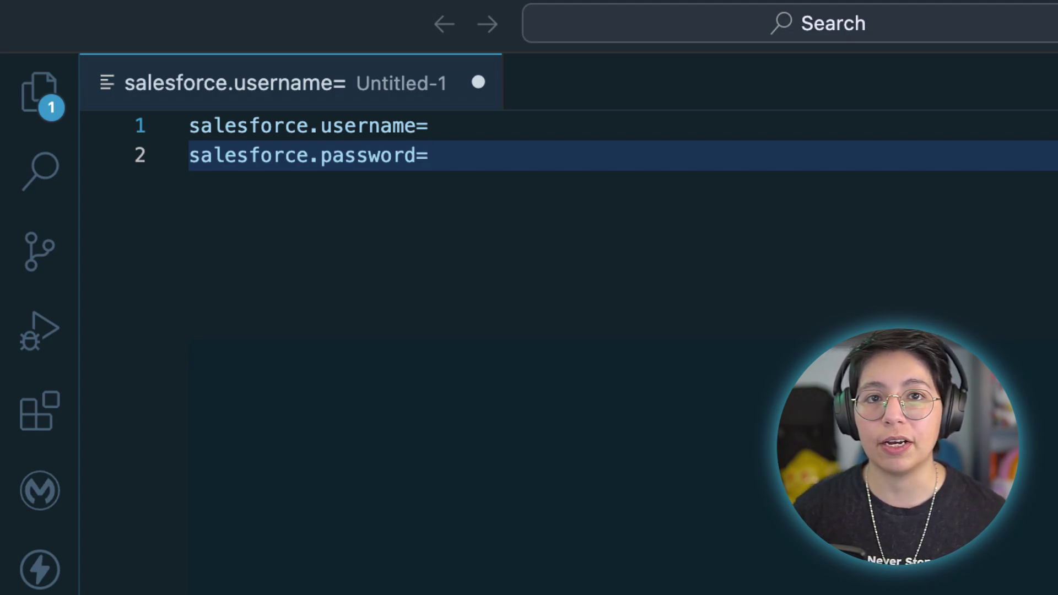
key("Return")
key("Return")
Step: Add empty cdp.consumer.key= and cdp.consumer.secret= lines, then begin a sourceApiName line
type("cdp.consumer.key")
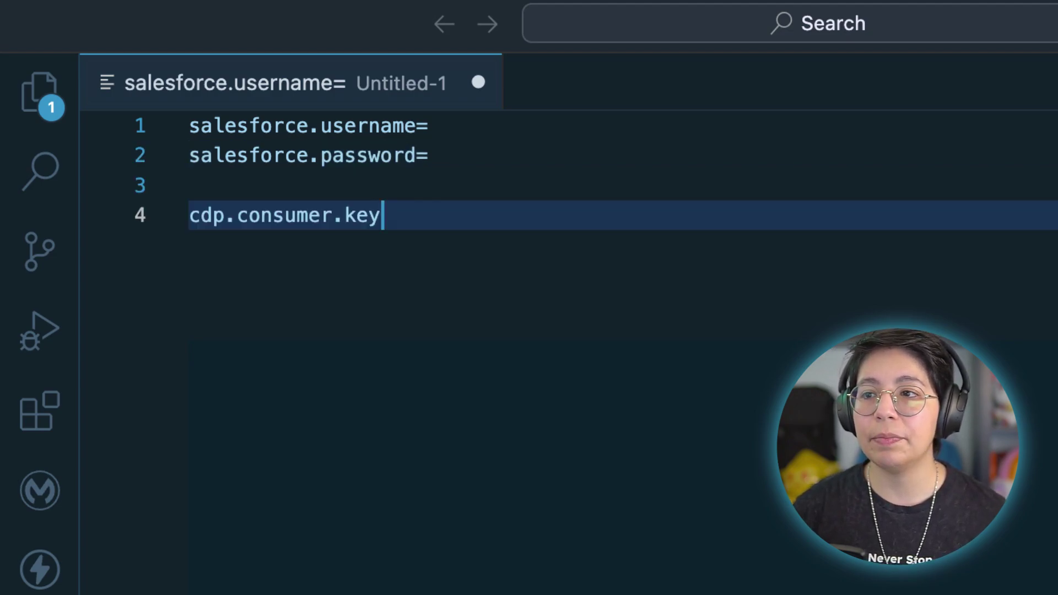
type("=")
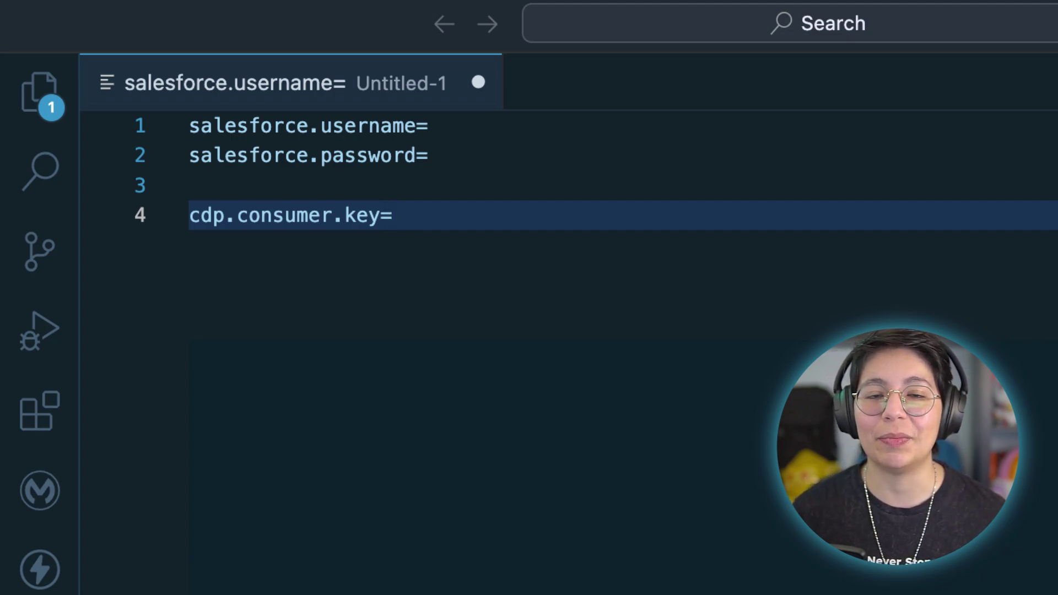
key("Return")
type("cdp.consumer.secret")
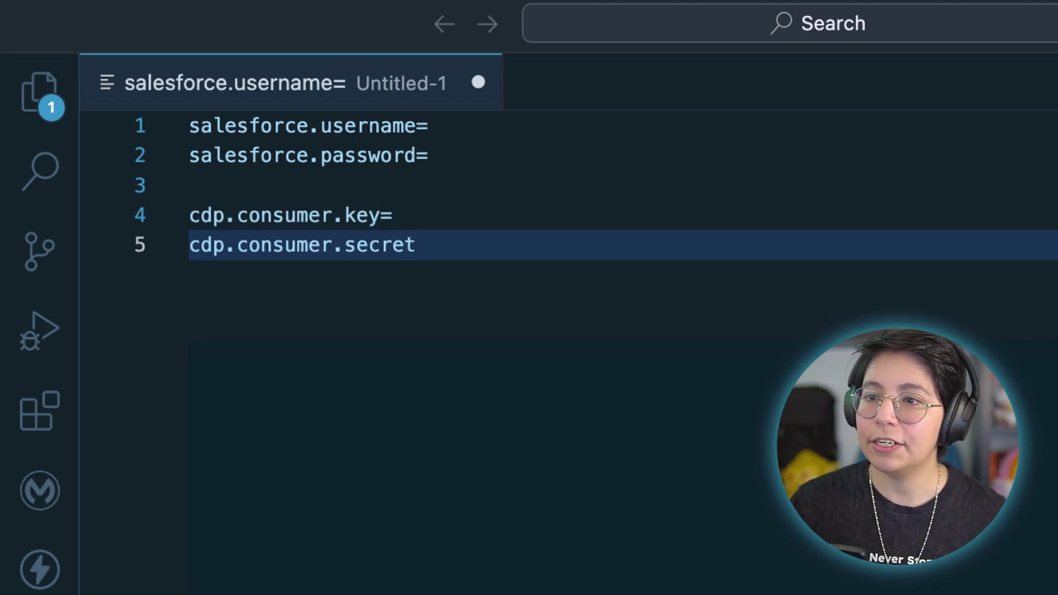
type("=")
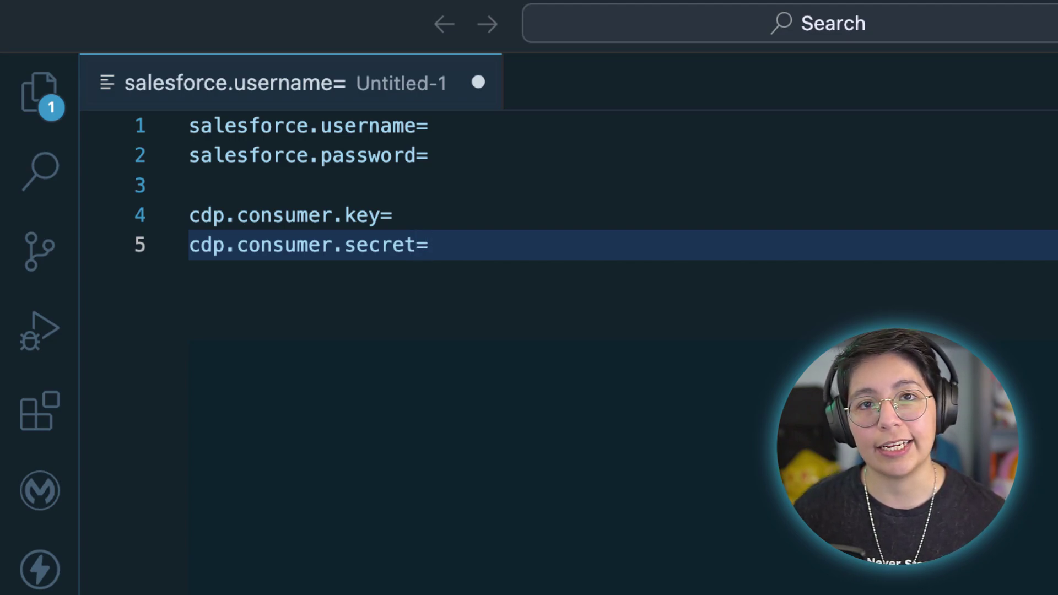
type("sourceApiName")
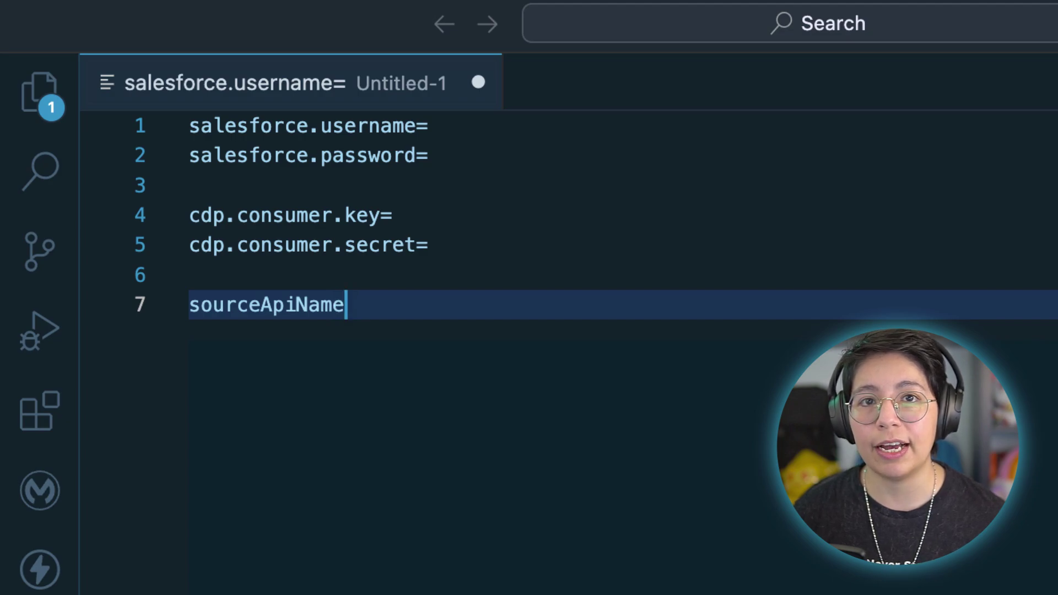
Step: Fill in sourceApiName=MuleSoft_Ingestion_API and objectName=runner_profiles, then start an 'Object ID / Primary Key =' line
type("=")
type("MuleSoft_Ingestion_API")
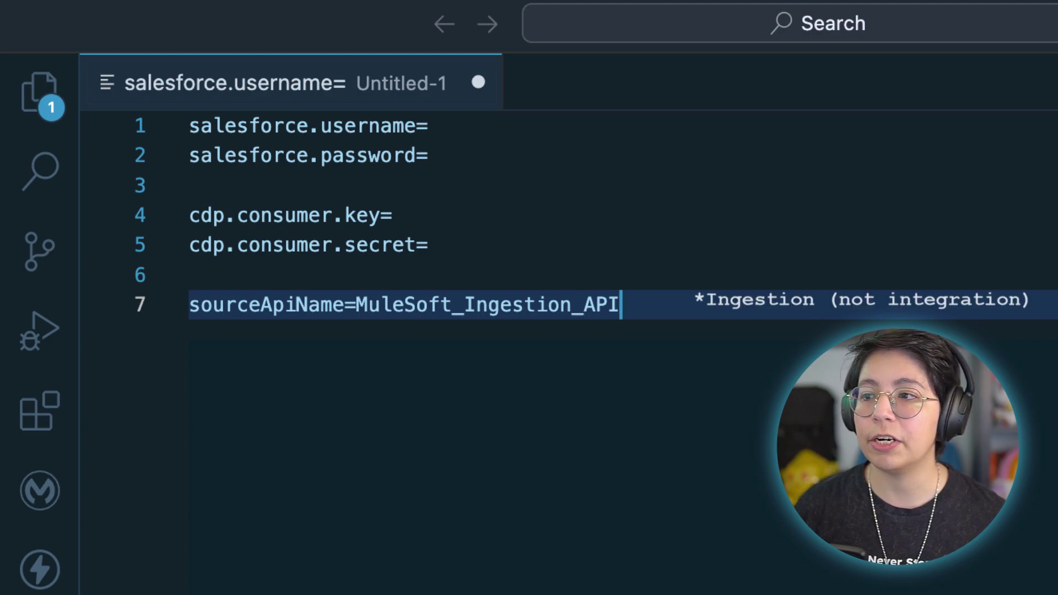
key("Return")
type("objectName")
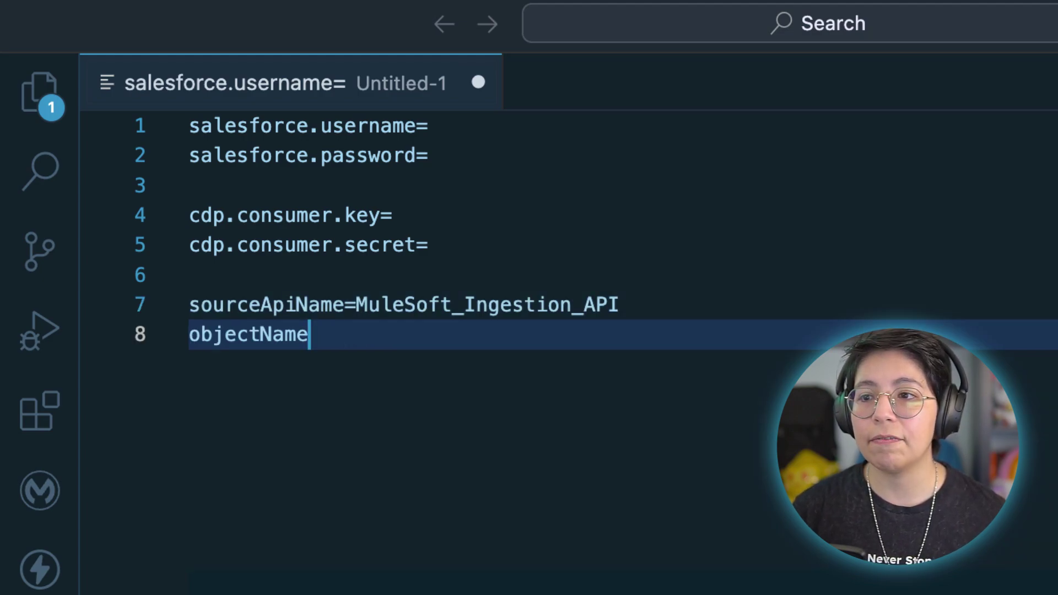
type("=")
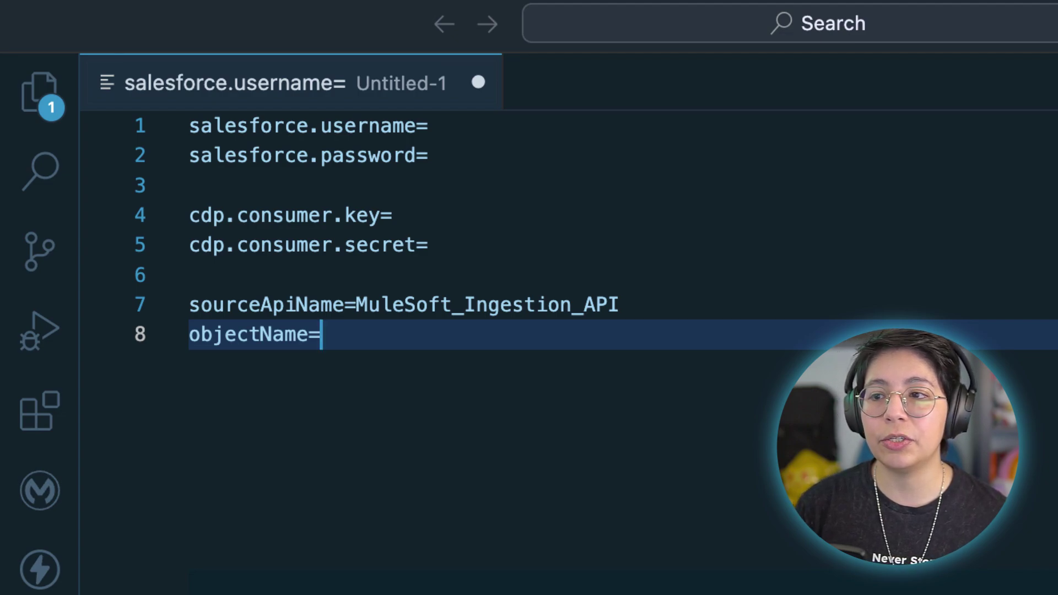
type("runner_profiles")
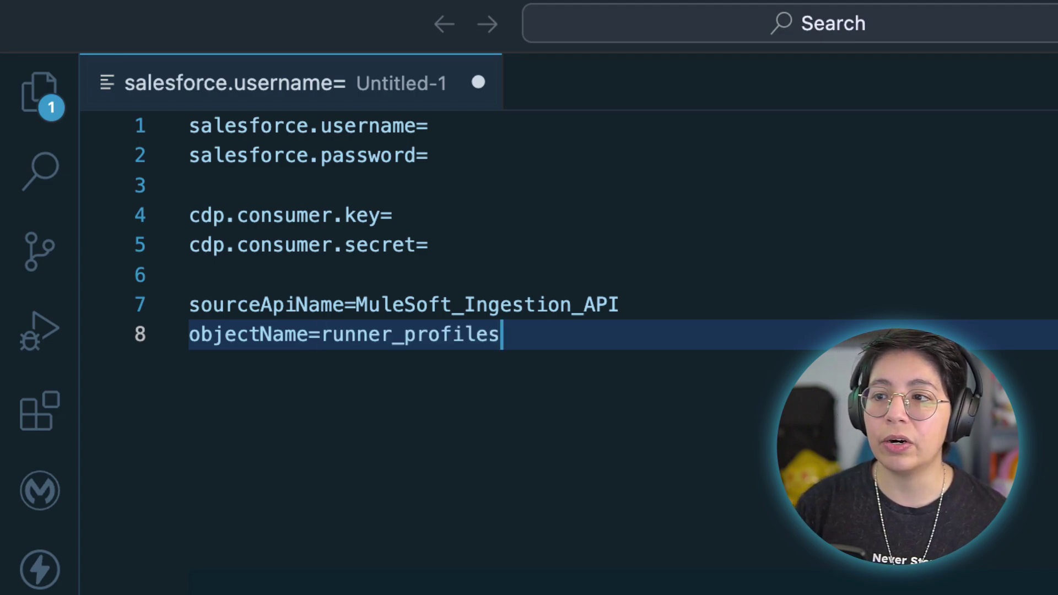
type("Object ID / Primary Key")
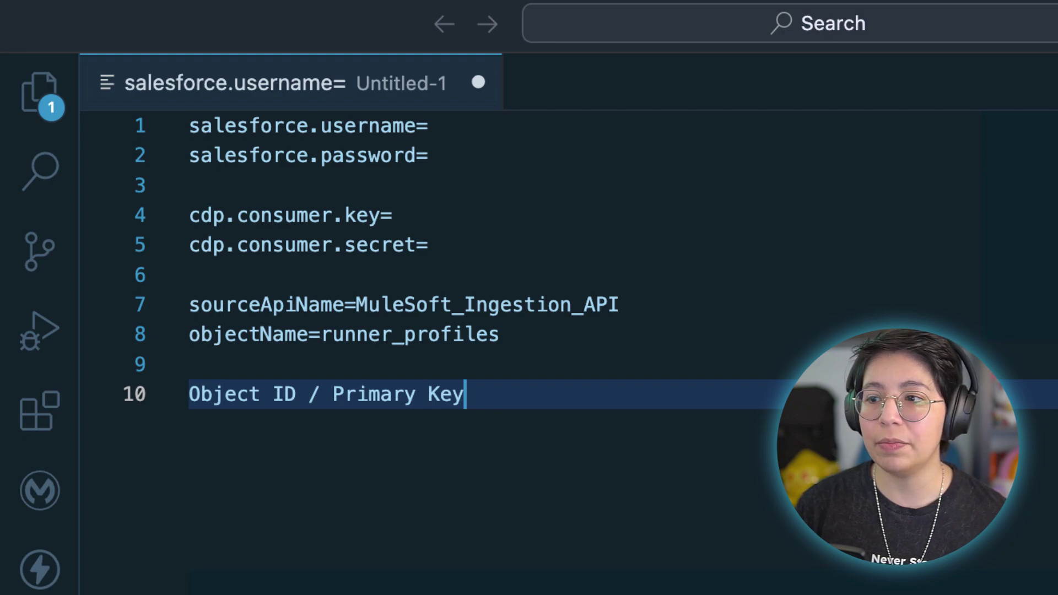
type("=")
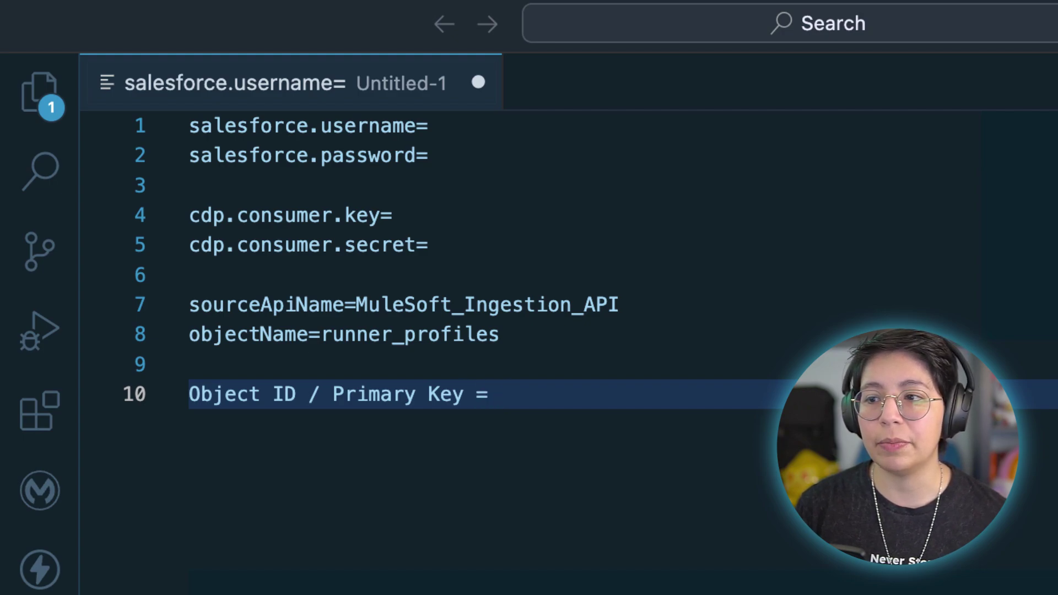